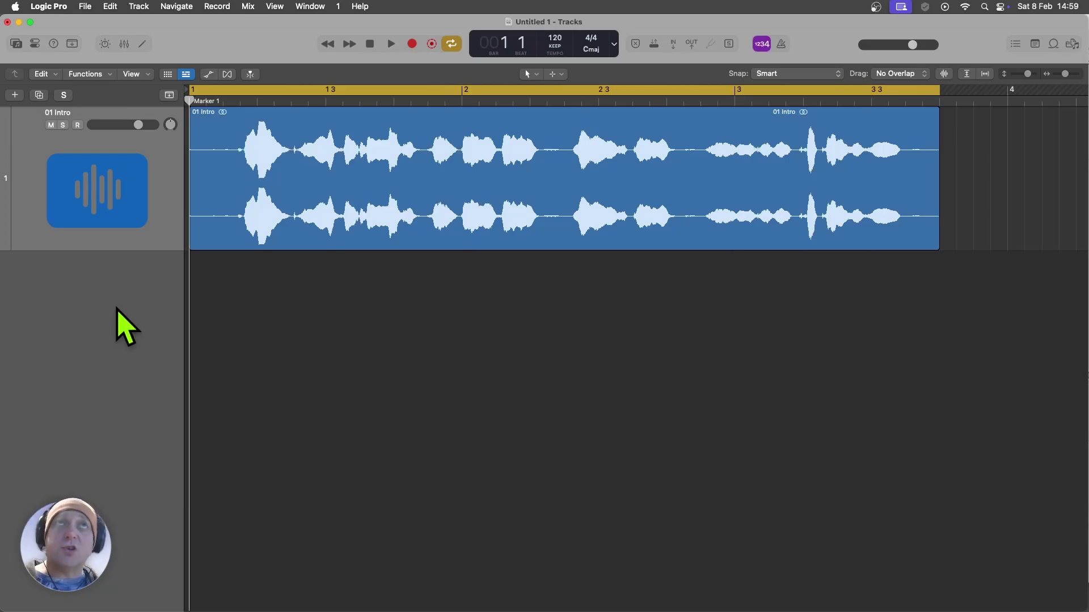
Play the 01 Intro region from its start twice to listen for unwanted mouth clicks
key("space")
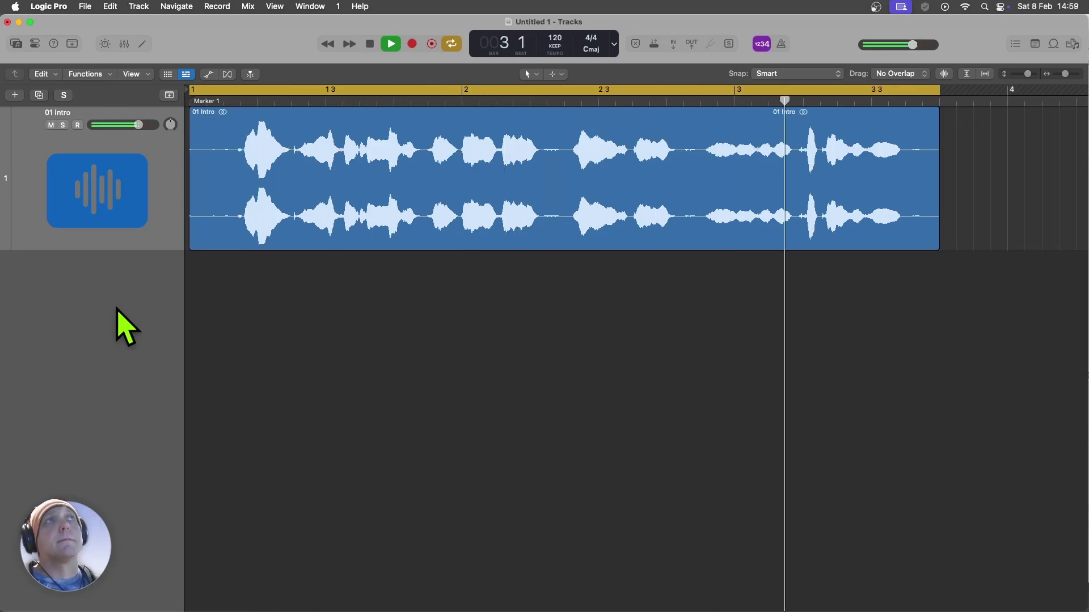
key("space")
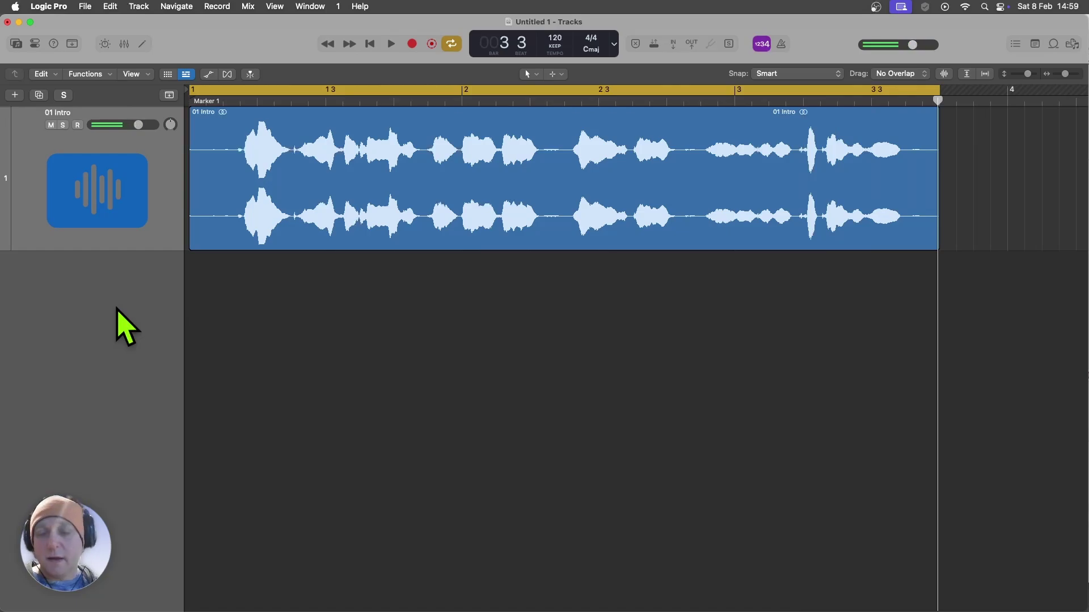
key("space")
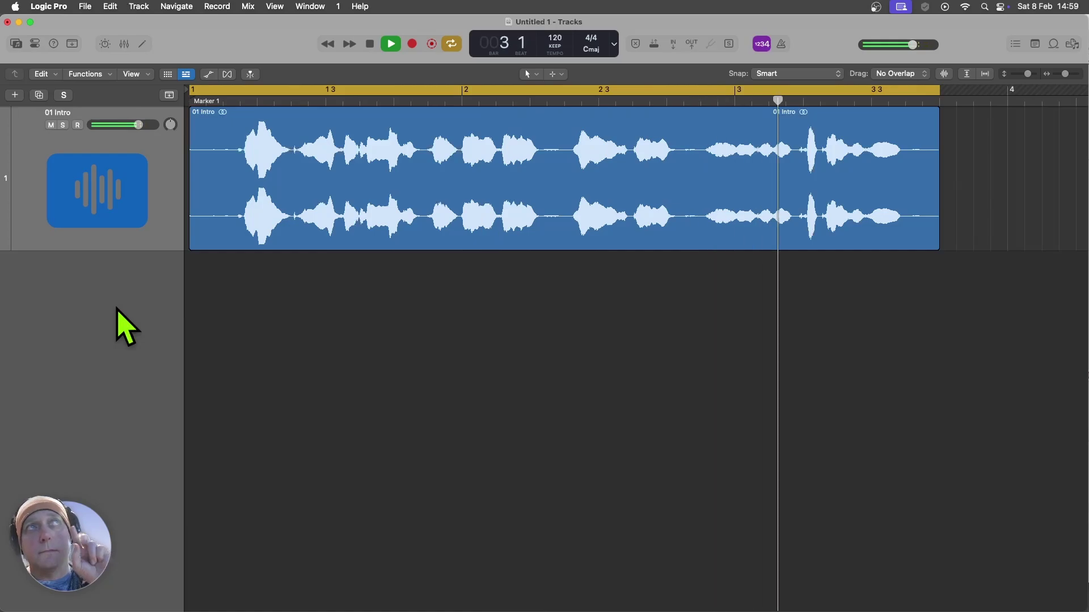
key("space")
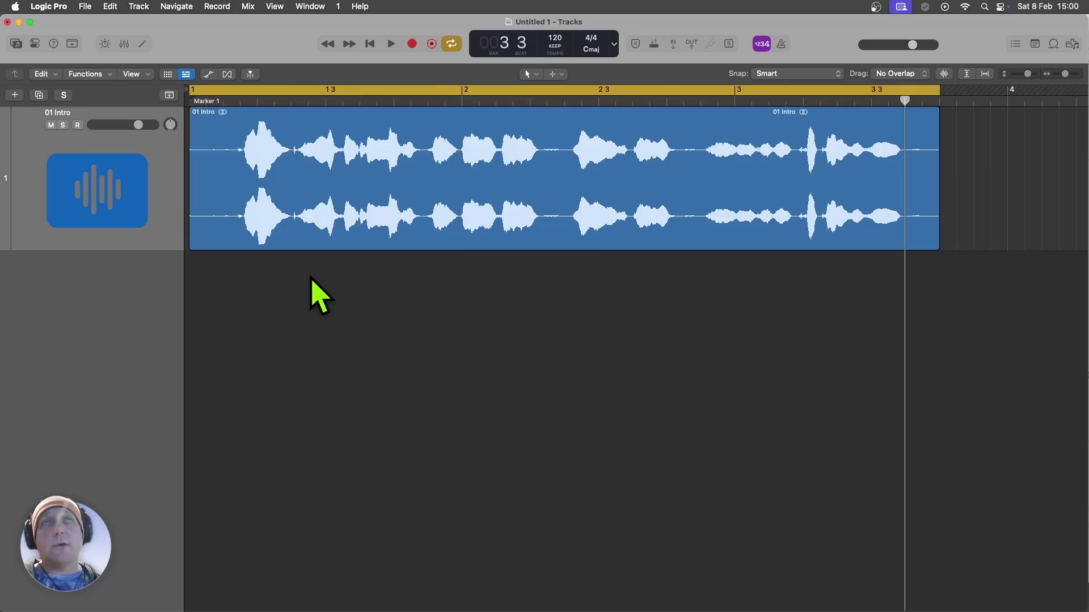
Duplicate the 01 Intro region onto a new track directly below it
left_click(292, 200)
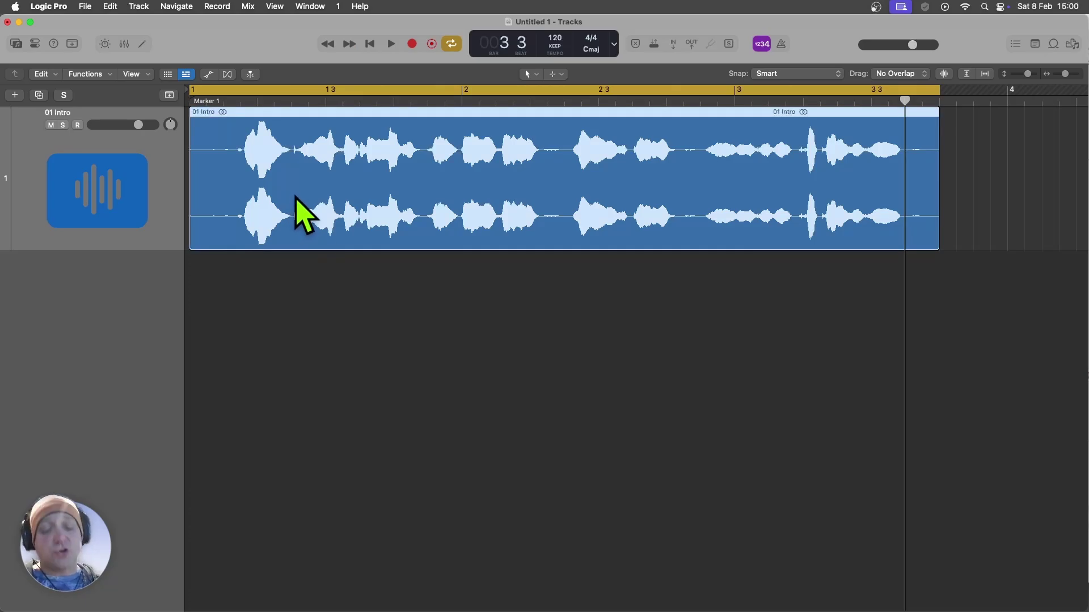
key("alt")
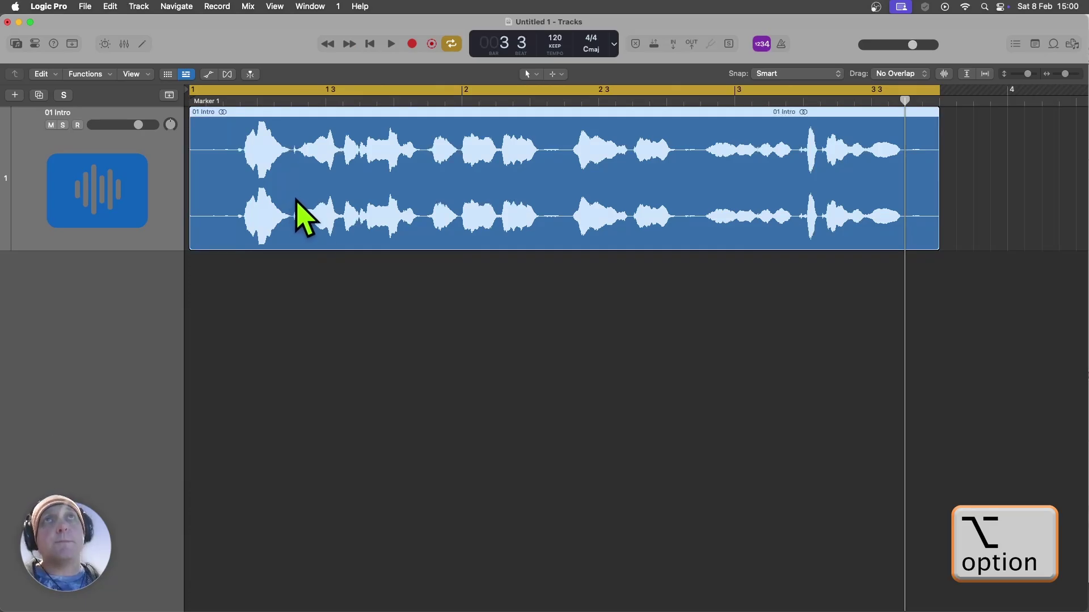
left_click_drag(296, 199, 287, 315)
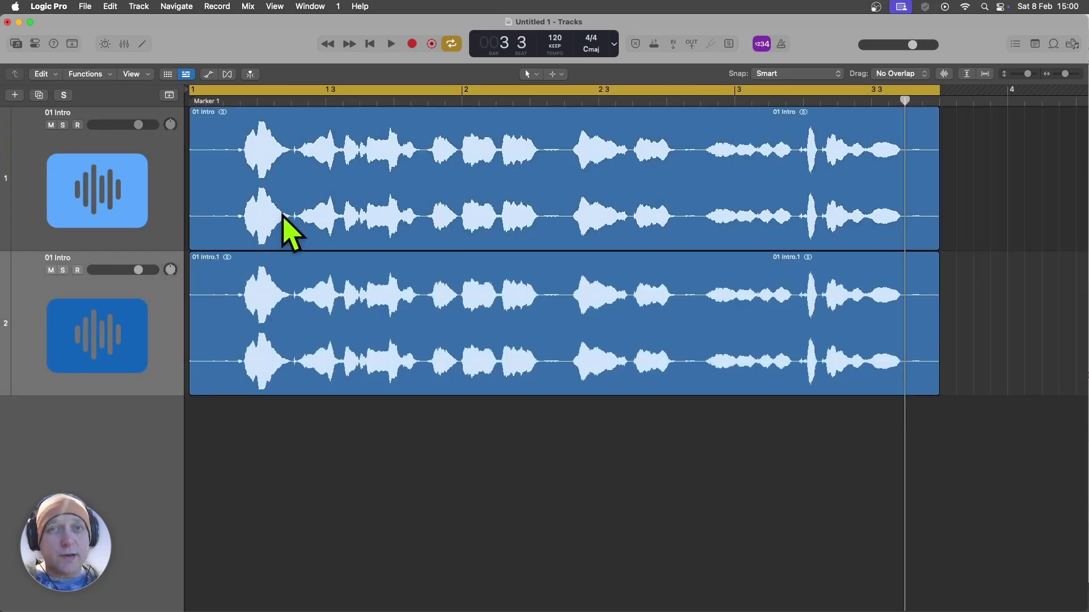
Bounce the 01 Intro region in place to a new track as 01 Intro_bip, leaving the source and using Overload Protection Only
left_click(304, 194, "ctrl")
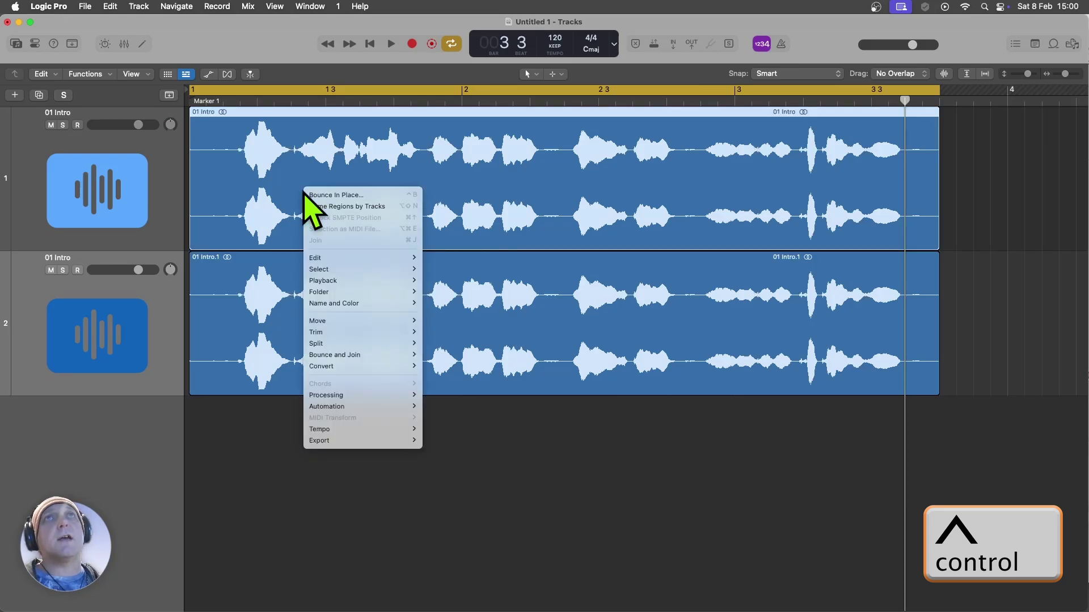
left_click(337, 194)
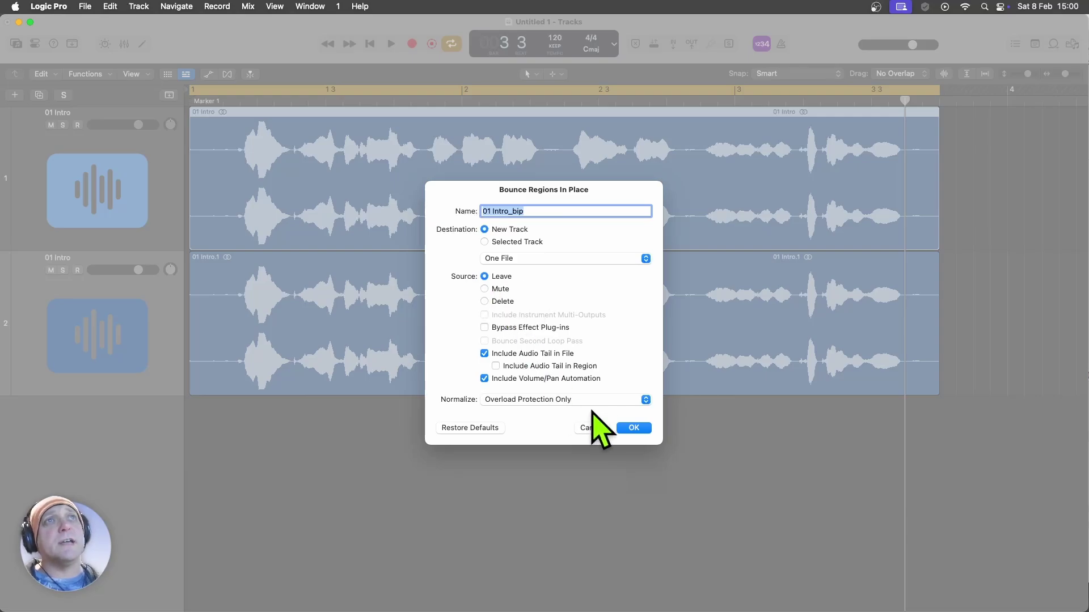
left_click(634, 428)
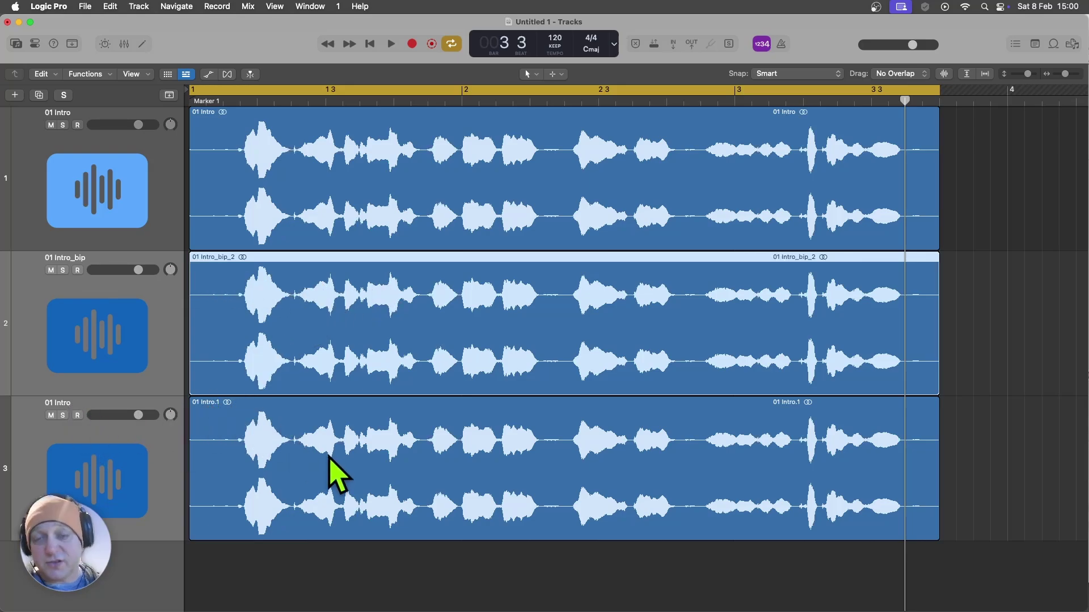
Rename the third track 01 Intro Copy and mute the 01 Intro_bip and 01 Intro tracks
double_click(80, 402)
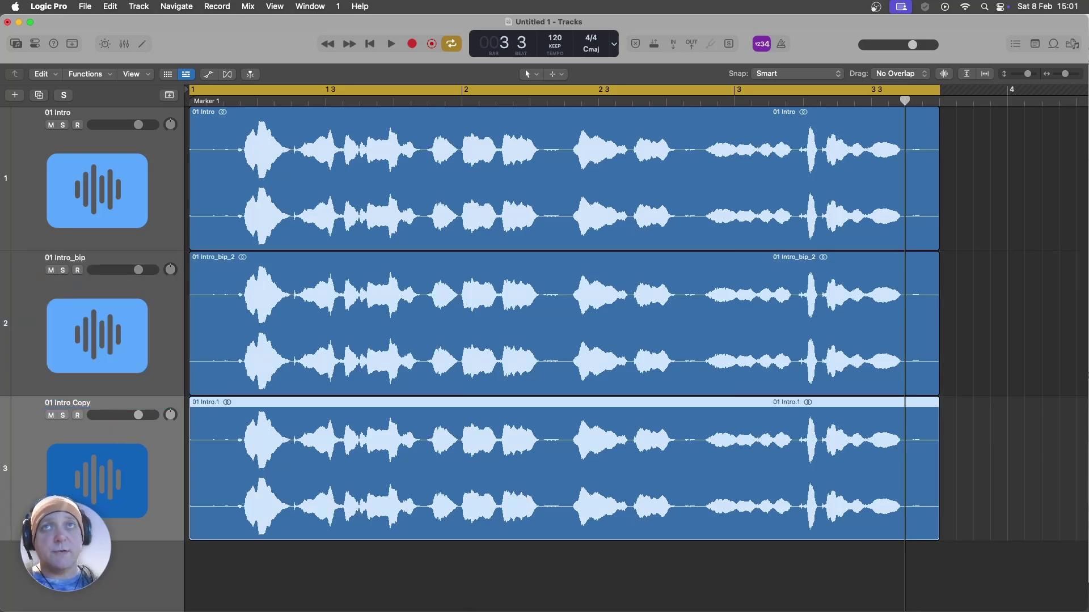
left_click(291, 570)
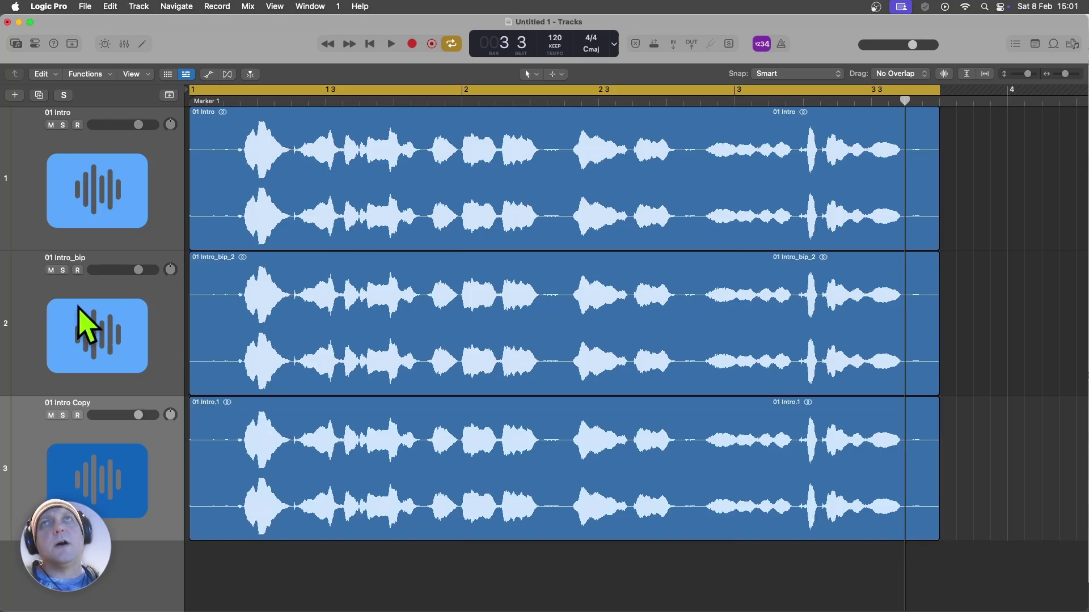
left_click(51, 271)
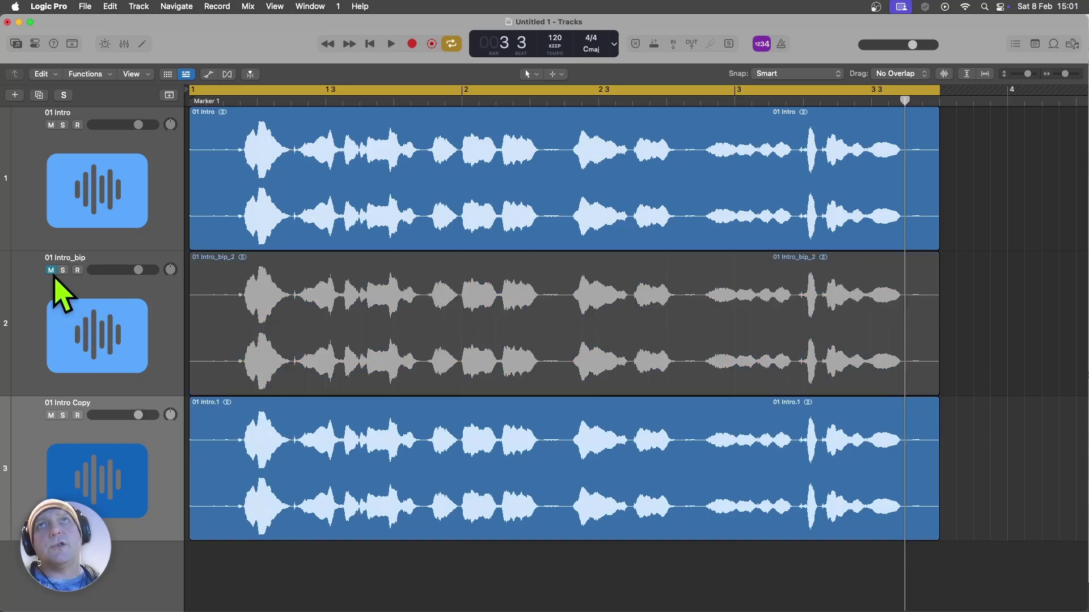
left_click(51, 126)
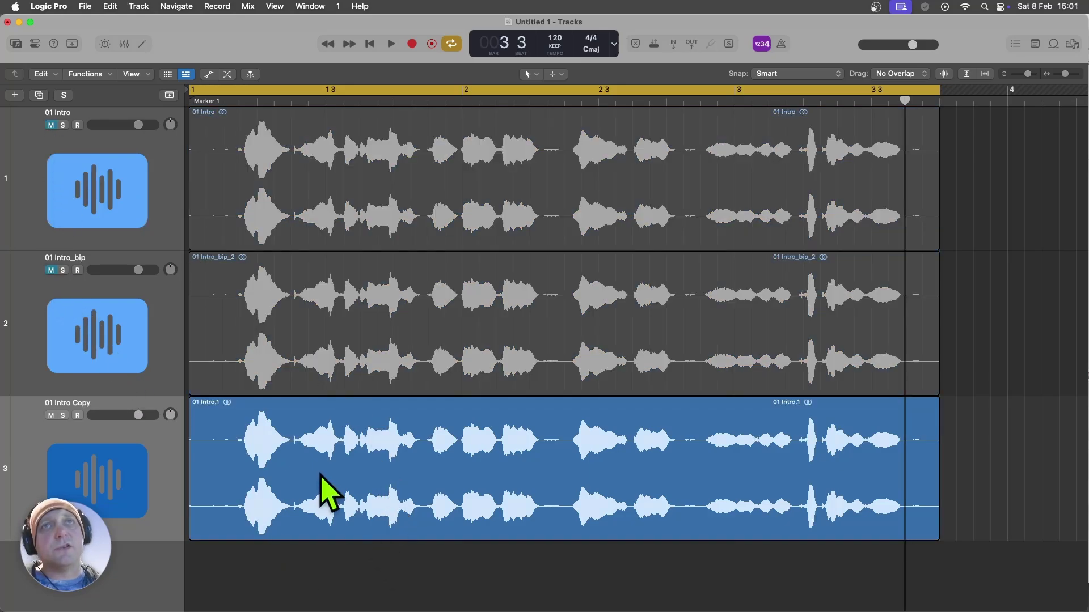
Silence the opening of the 01 Intro.1 region's audio file, from about sample 3700 for about 47045 samples, and close the editor
key("e")
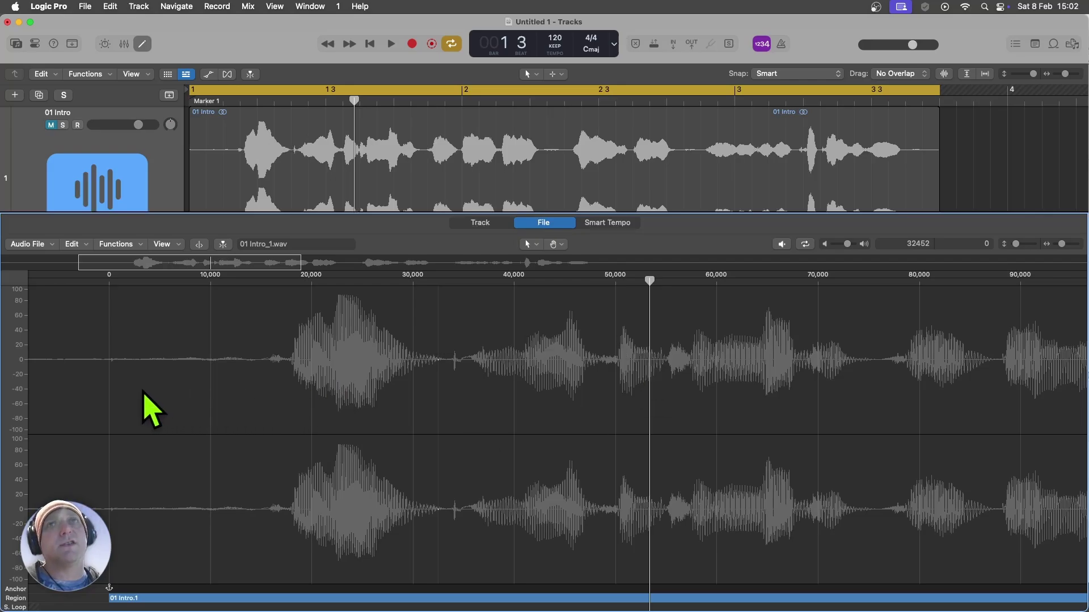
left_click_drag(147, 391, 623, 426)
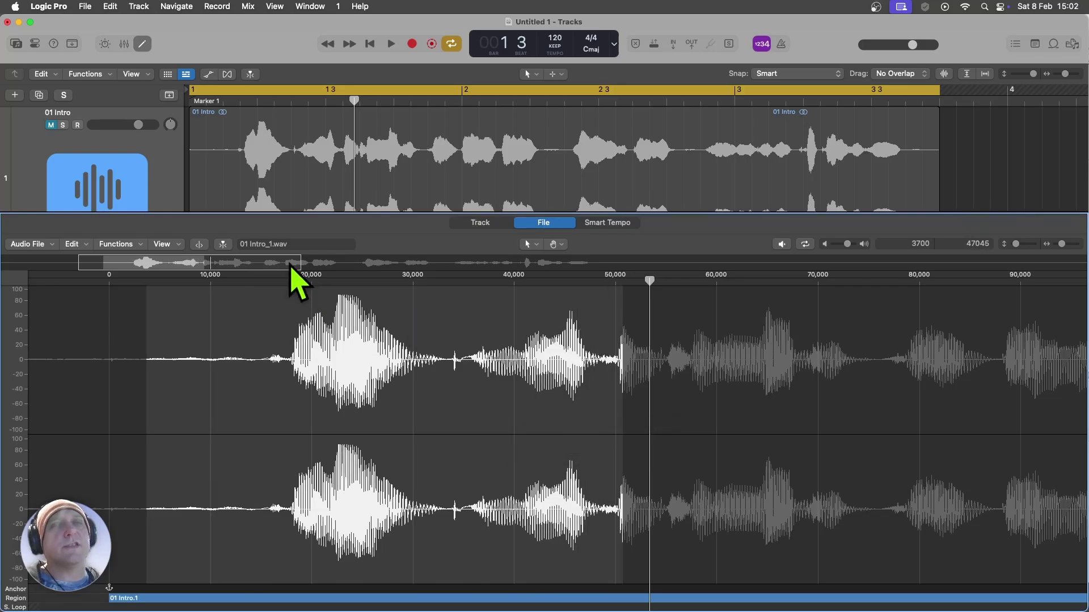
left_click(119, 244)
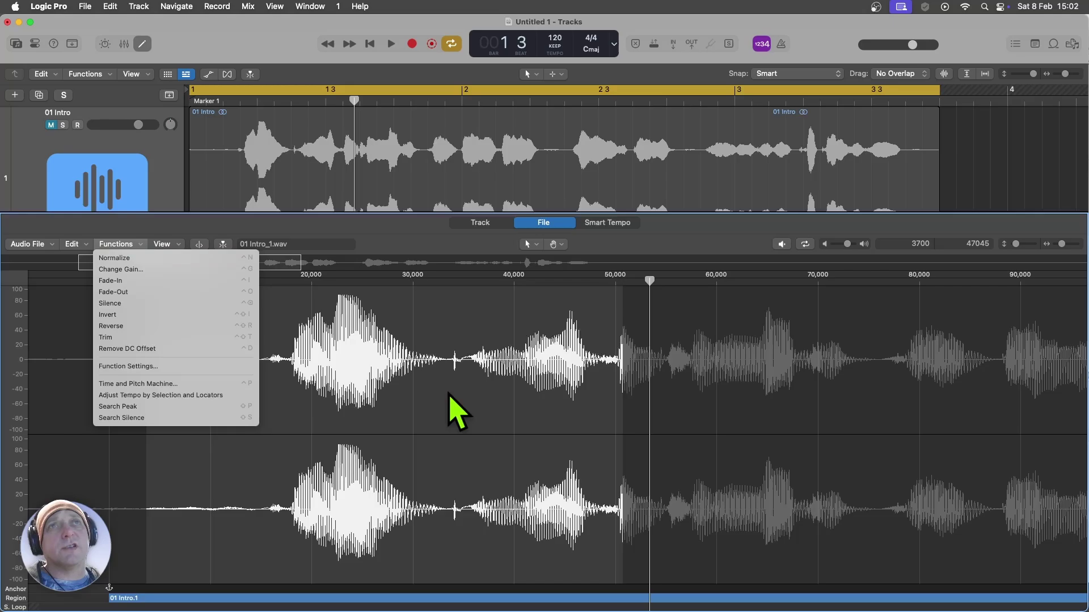
left_click(126, 305)
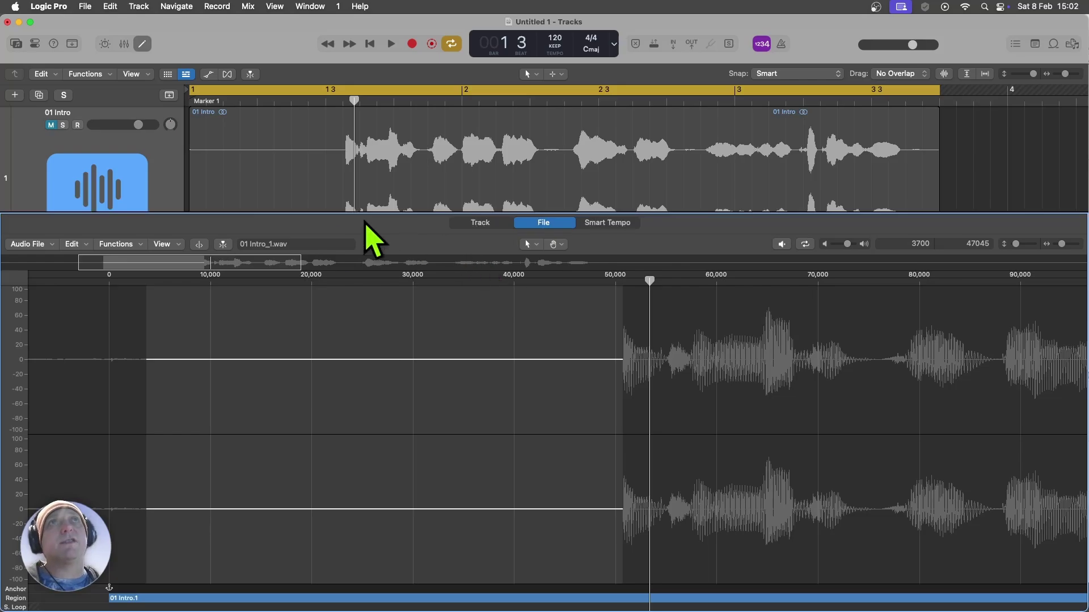
left_click(142, 43)
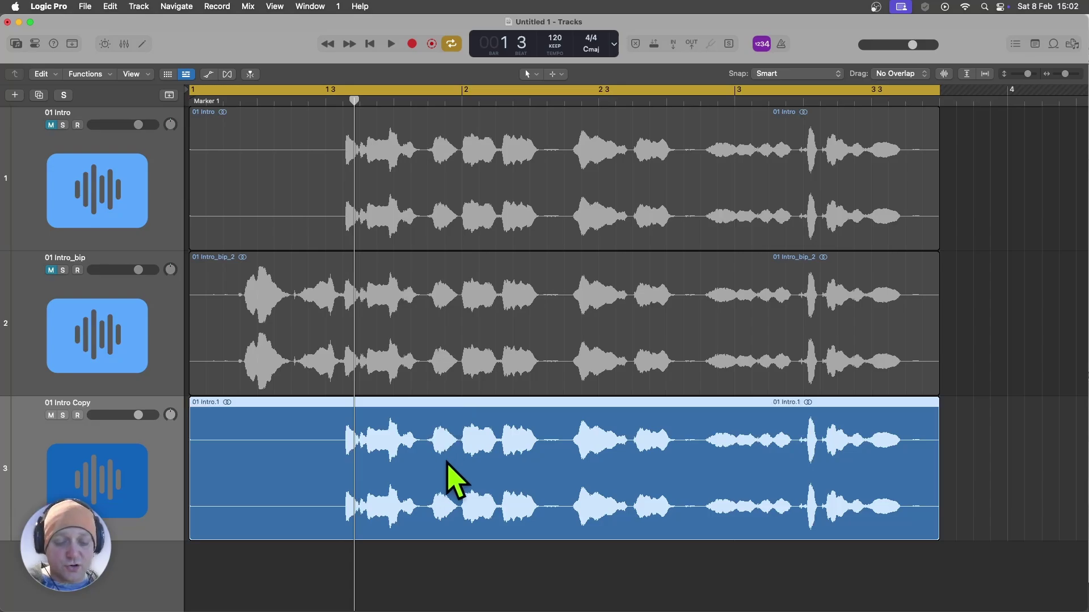
Duplicate the silenced 01 Intro.1 region onto a new track below, and delete both 01 Intro Copy tracks
left_click_drag(448, 441, 450, 557)
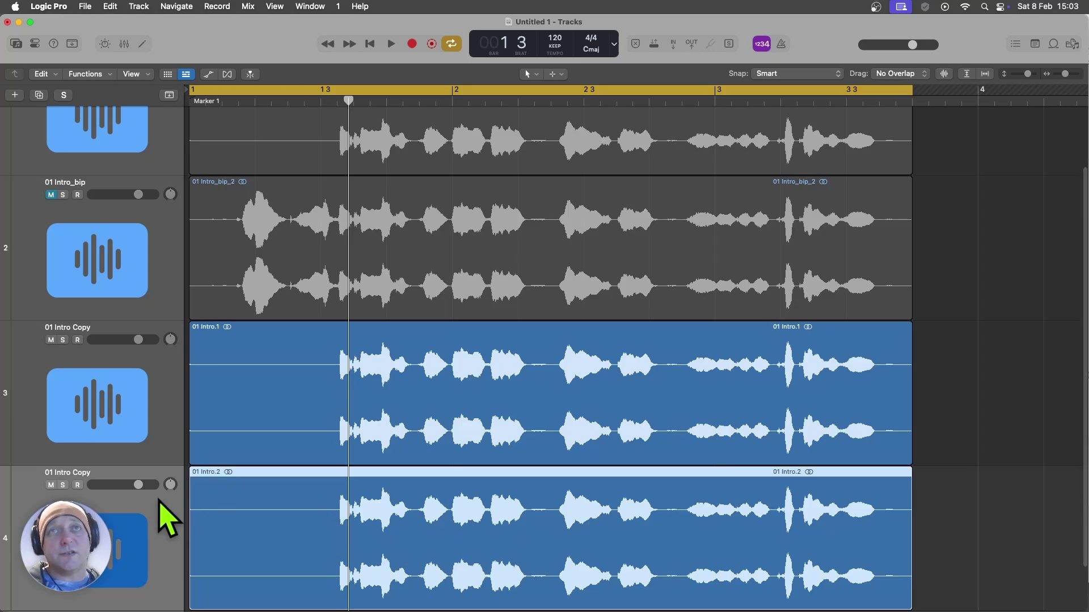
key("Delete")
key("super+BackSpace")
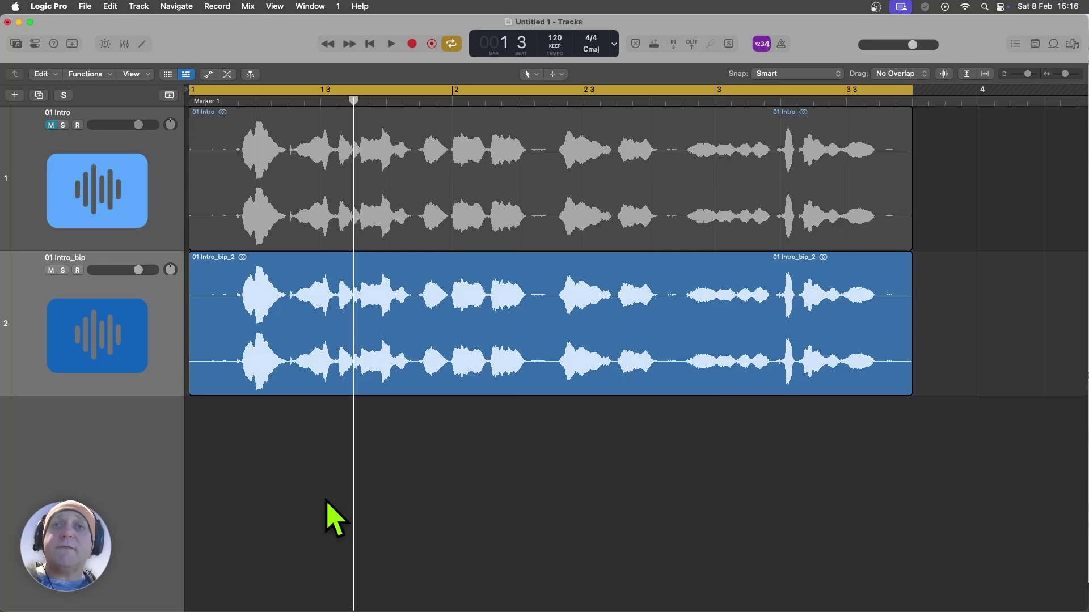
Open the 01 Intro_bip_2 region in the audio file editor and select the small click near sample 34,000, about 1139 samples long
left_click(309, 322)
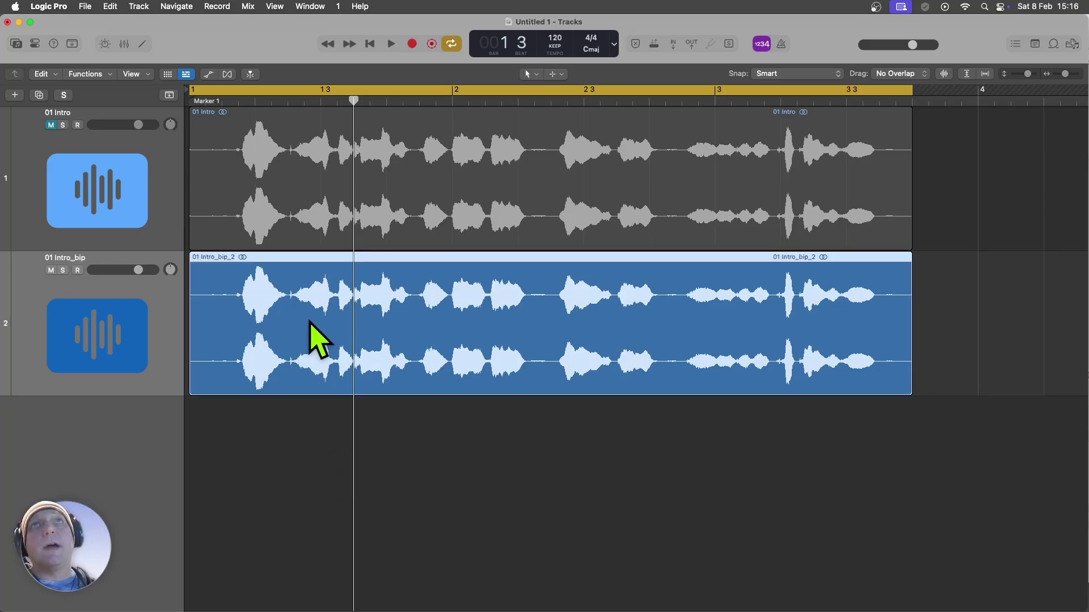
key("e")
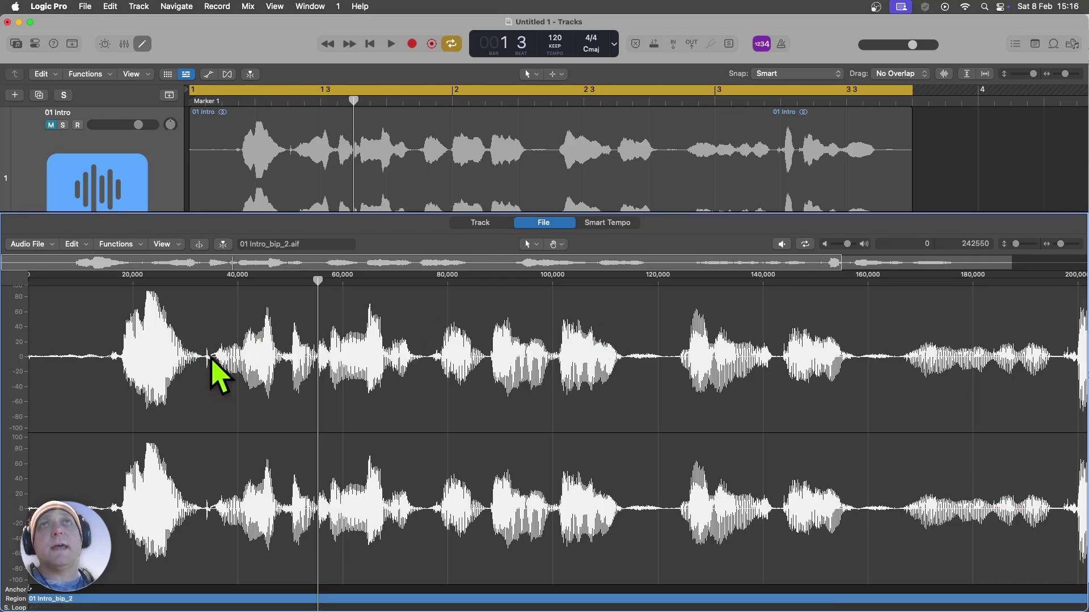
scroll(205, 366, "up", 5, "alt")
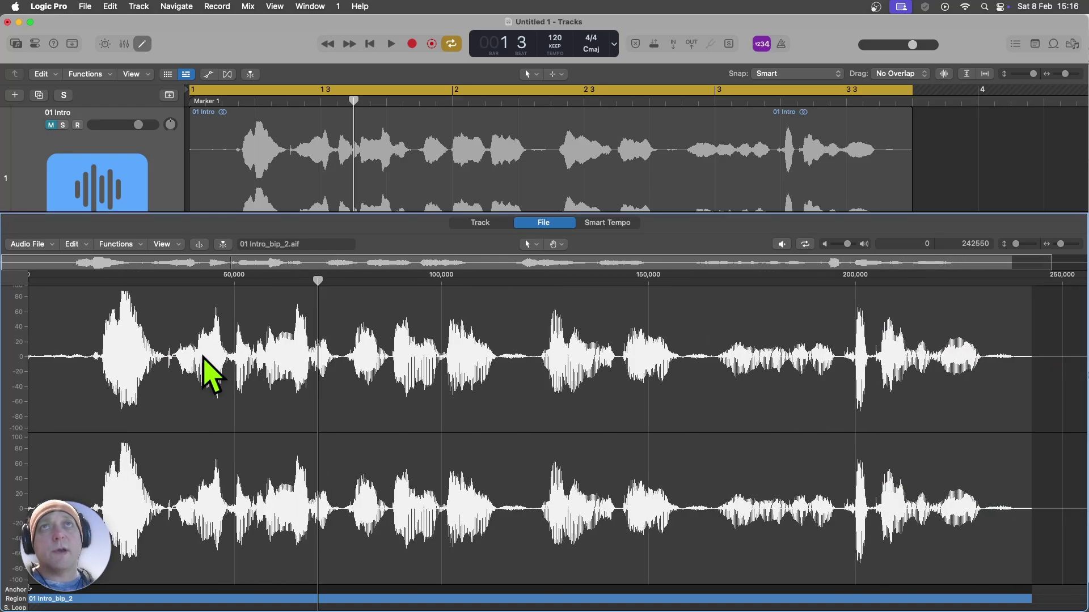
scroll(314, 370, "up", 2, "alt")
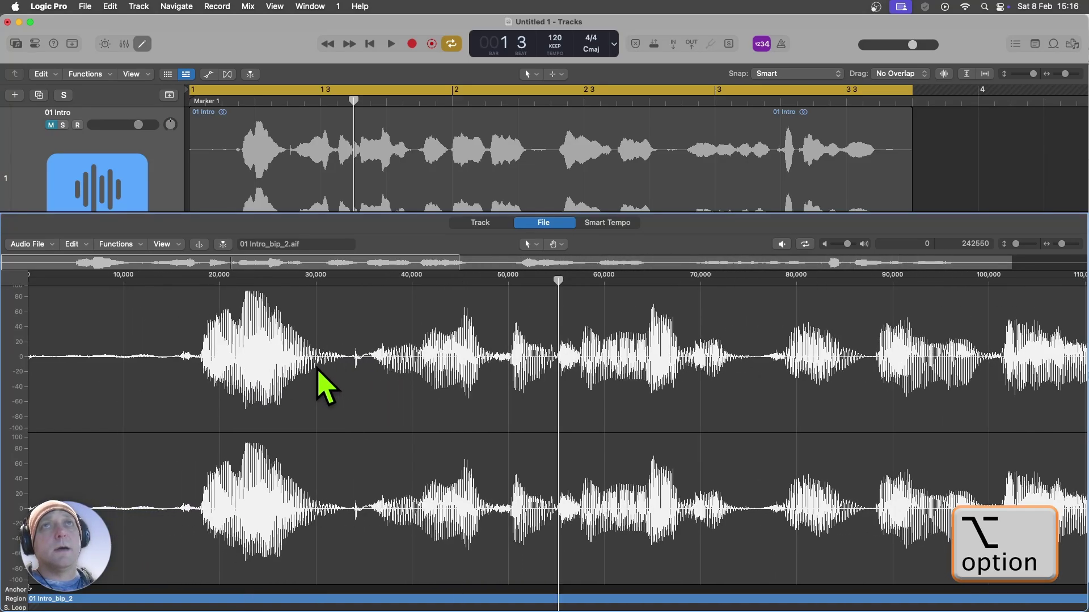
scroll(386, 386, "up", 3, "alt")
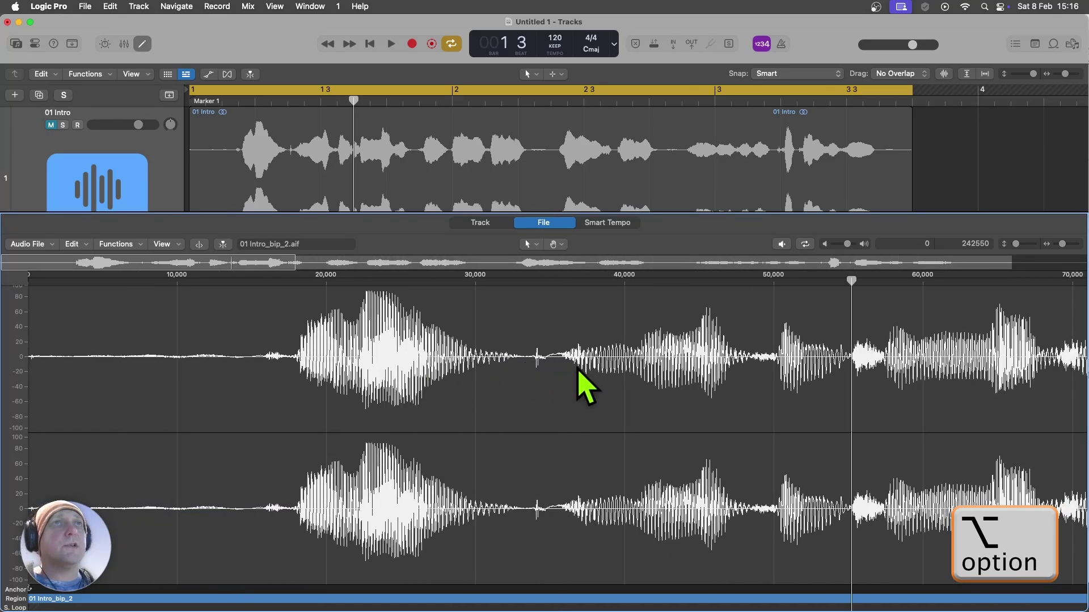
scroll(579, 368, "up", 3, "alt")
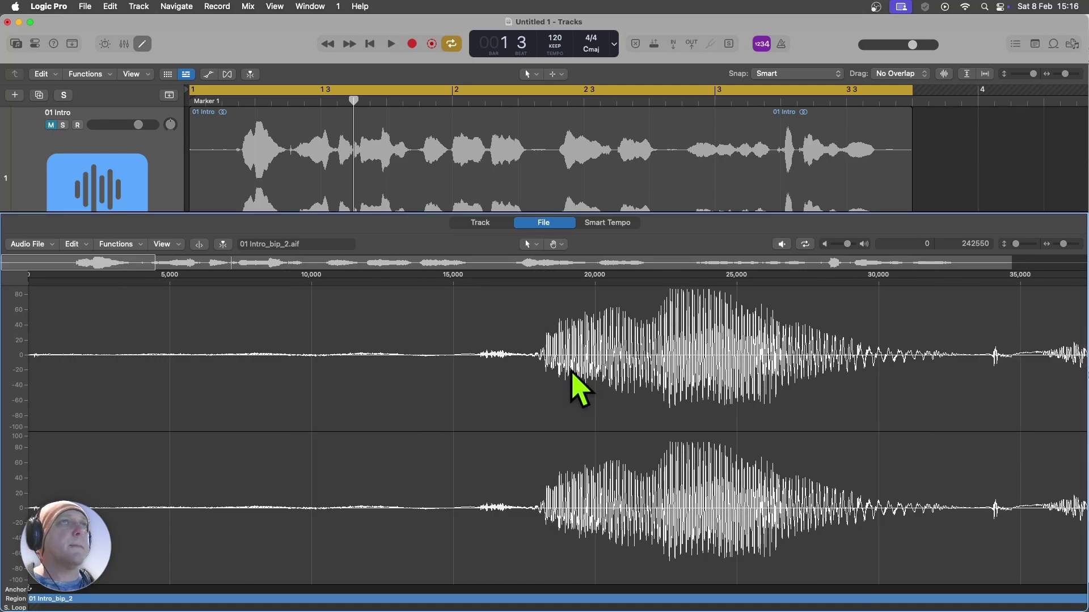
scroll(576, 390, "right", 5)
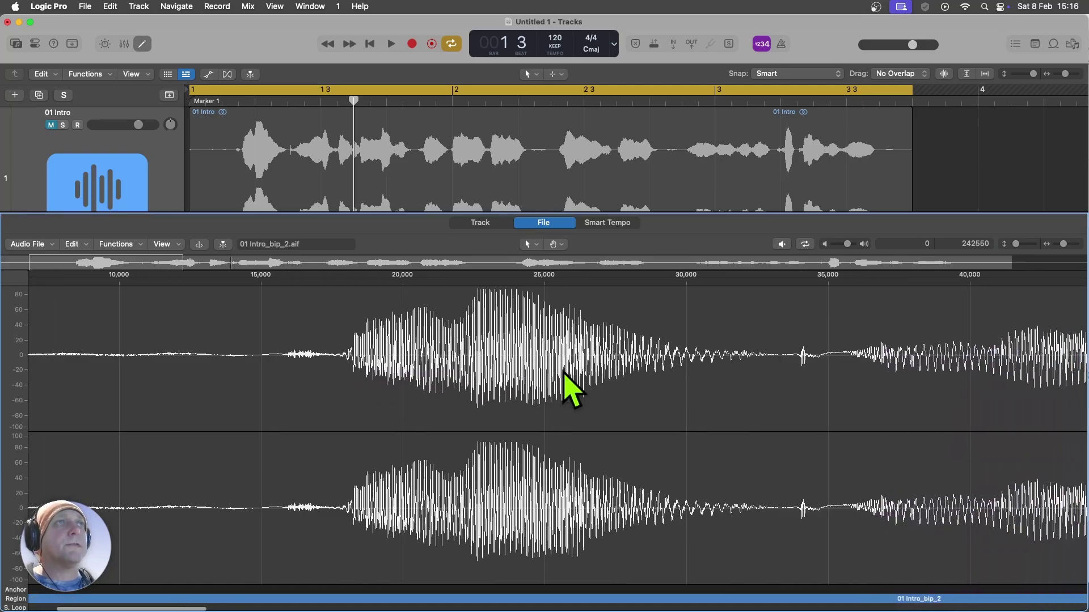
scroll(564, 373, "right", 5)
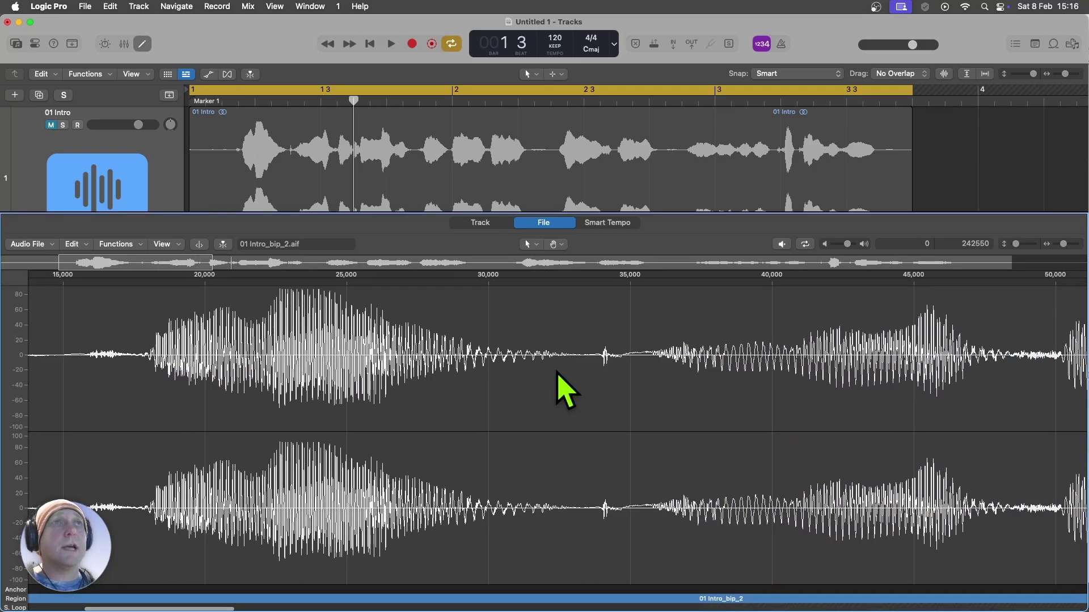
scroll(564, 383, "right", 2)
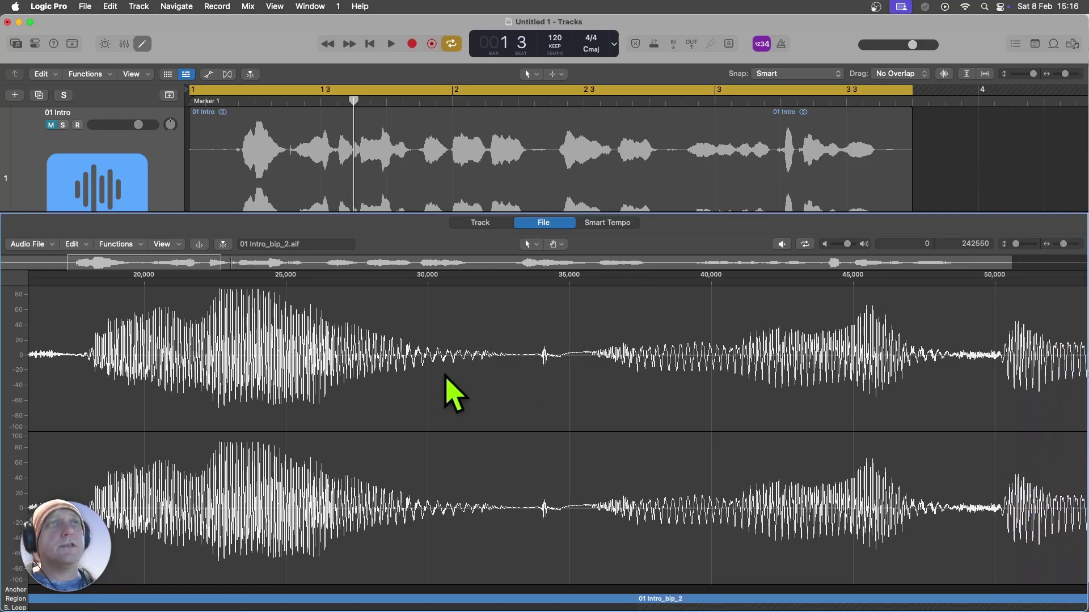
scroll(561, 387, "up", 6)
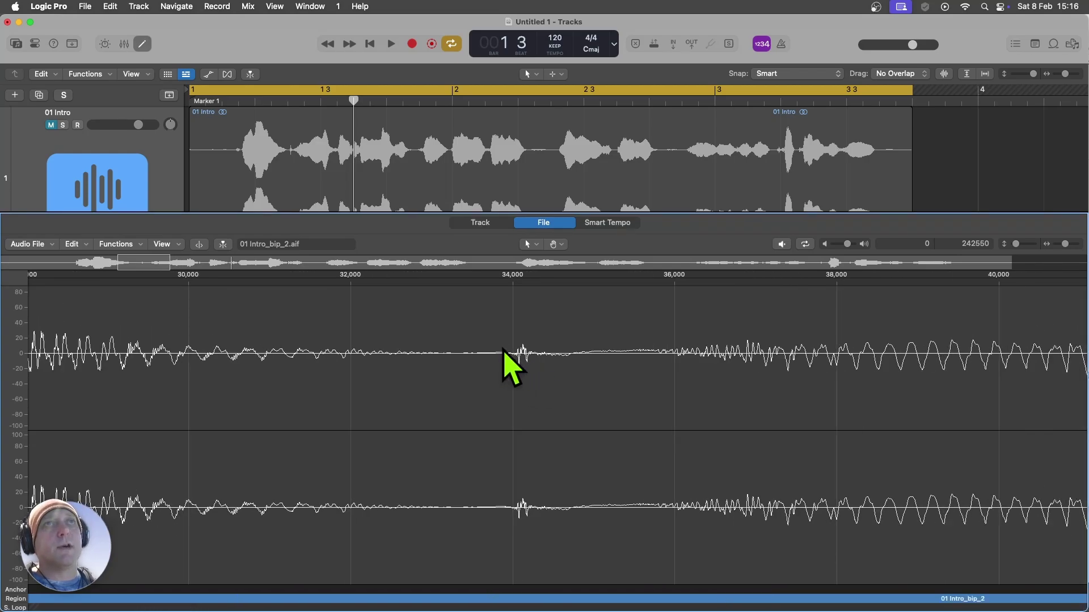
left_click_drag(503, 357, 548, 357)
left_click_drag(481, 356, 572, 356)
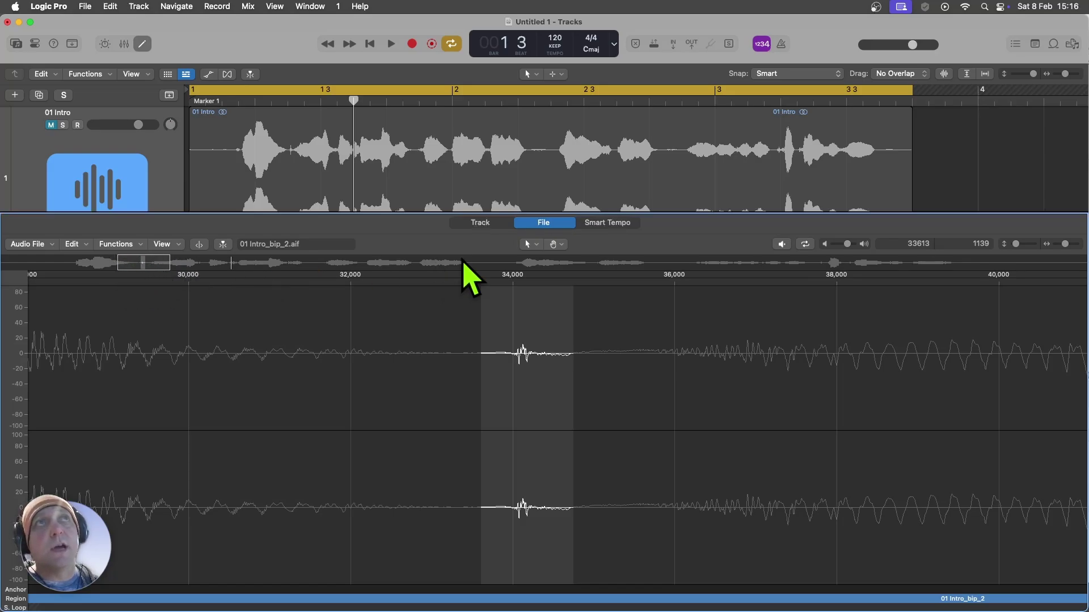
Audition the passage around the selected click in the 01 Intro_bip_2 audio file several times
left_click(125, 264)
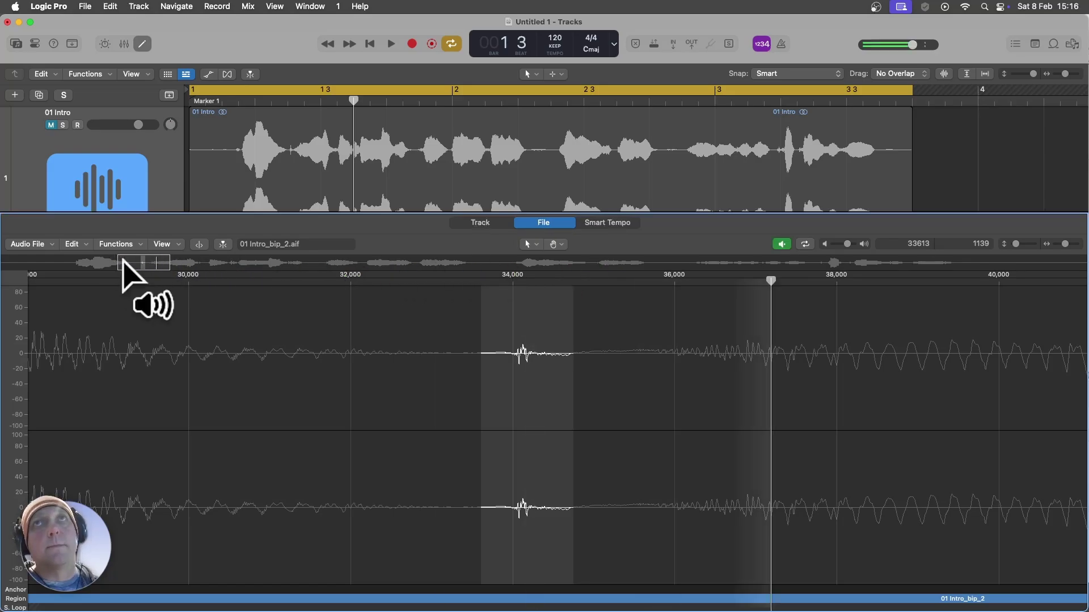
left_click(126, 264)
left_click(125, 264)
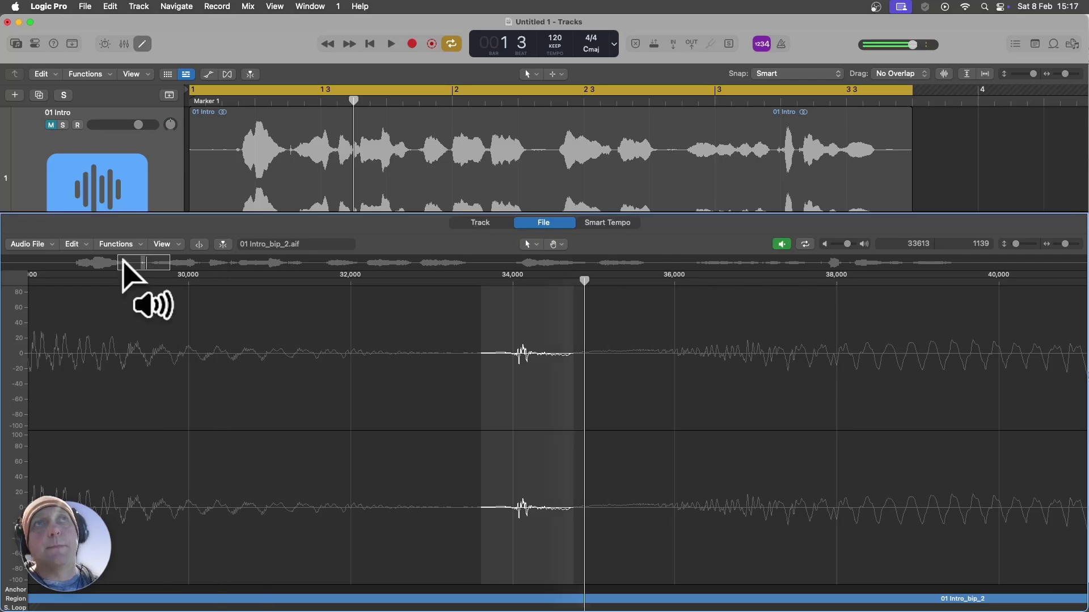
left_click(125, 265)
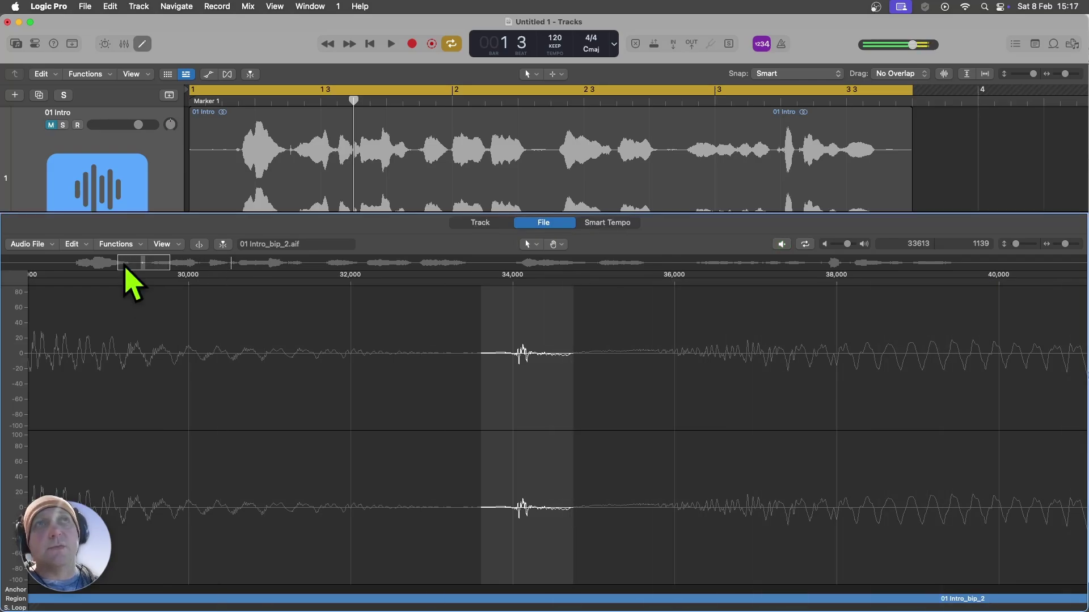
Scrub along the 01 Intro_bip_2 audio file across the click near sample 34,000 to hear exactly where it falls
left_click(125, 265)
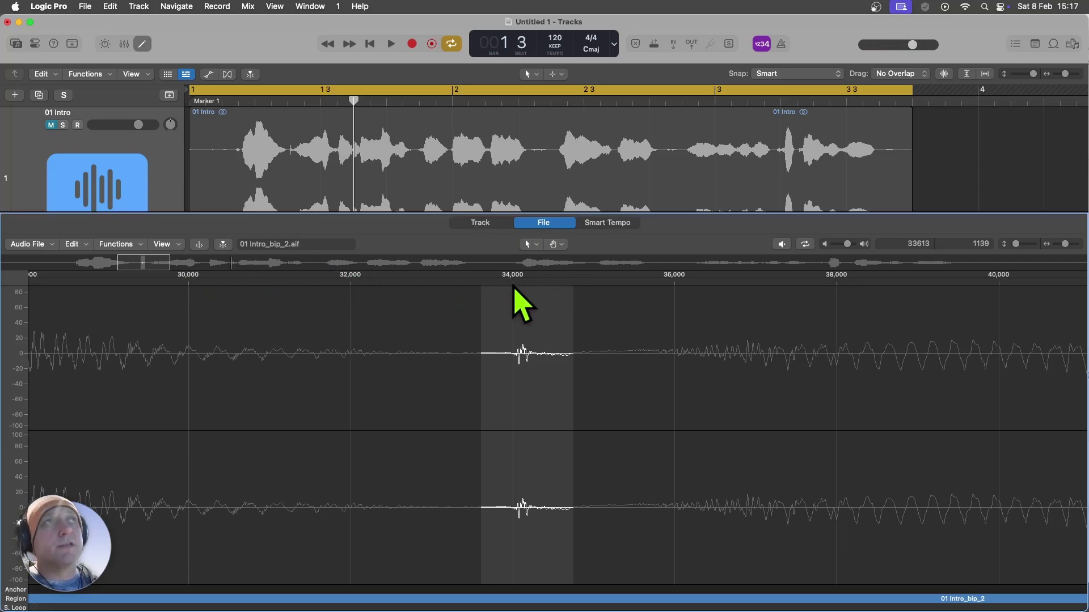
left_click(363, 279)
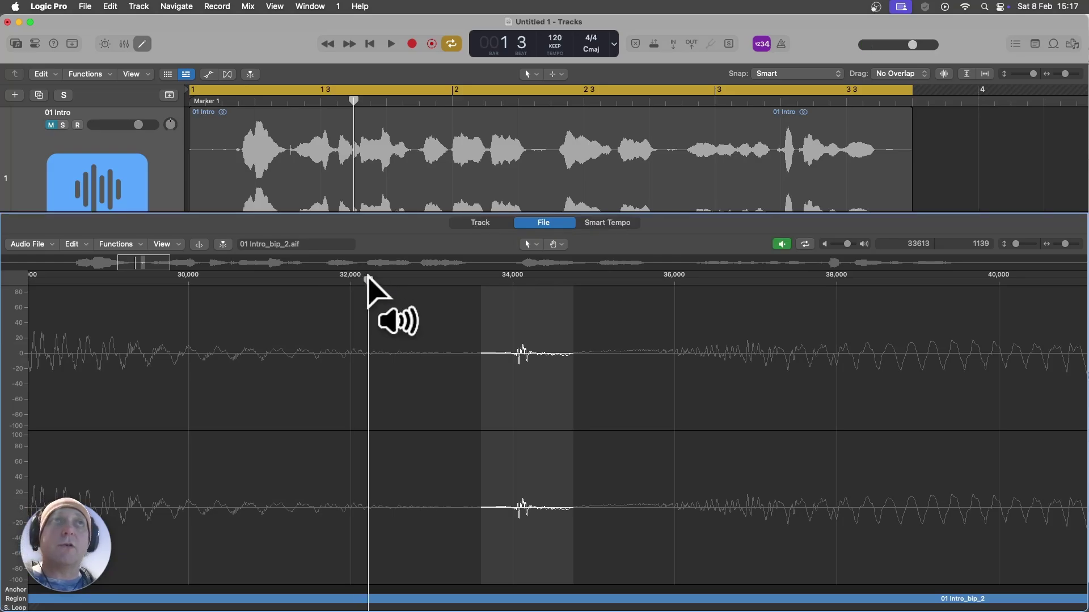
left_click_drag(367, 278, 397, 296)
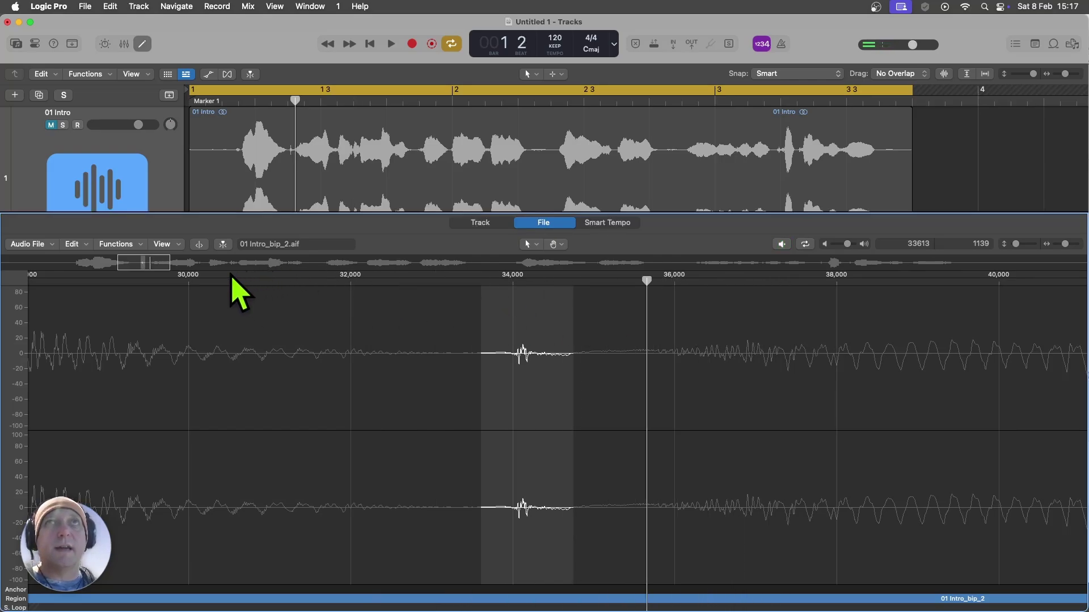
left_click_drag(304, 279, 270, 280)
left_click_drag(134, 283, 781, 334)
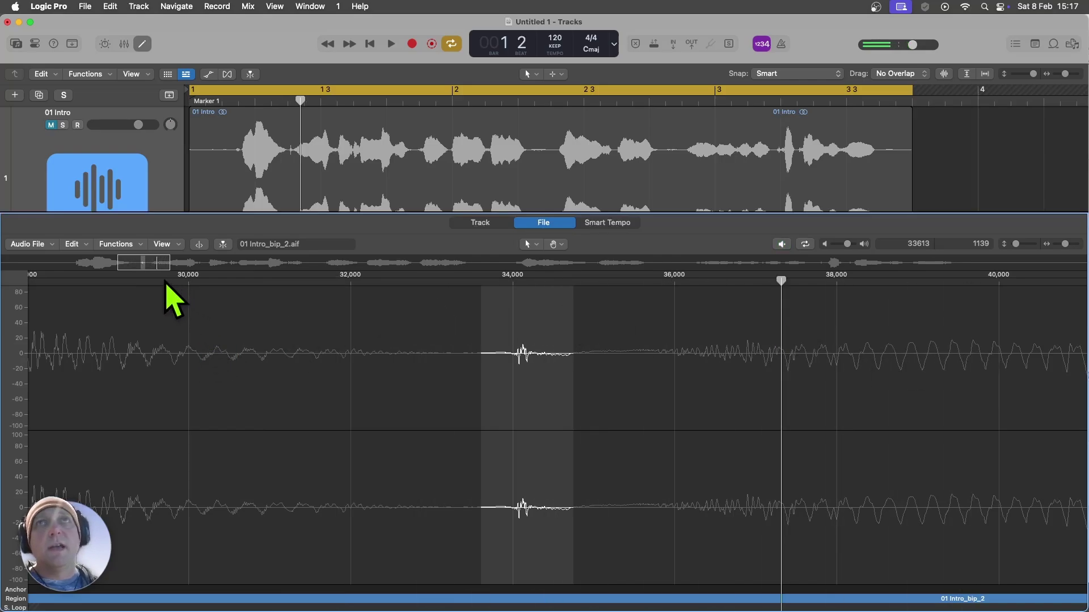
left_click_drag(166, 283, 728, 292)
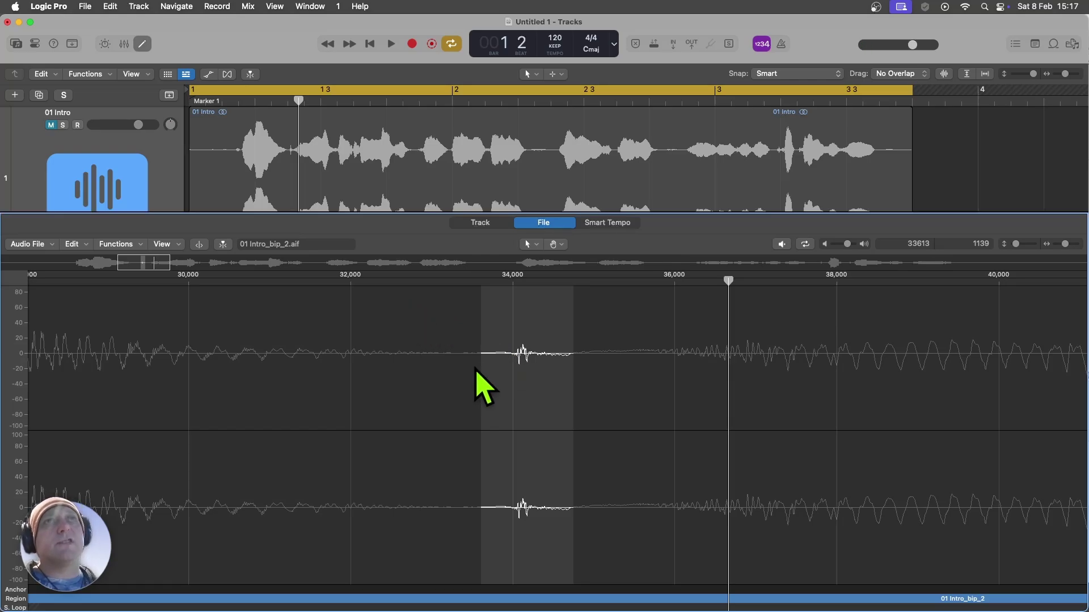
Select the click from sample 33584, about 1217 samples long, silence it, and play the passage back
left_click_drag(479, 370, 577, 378)
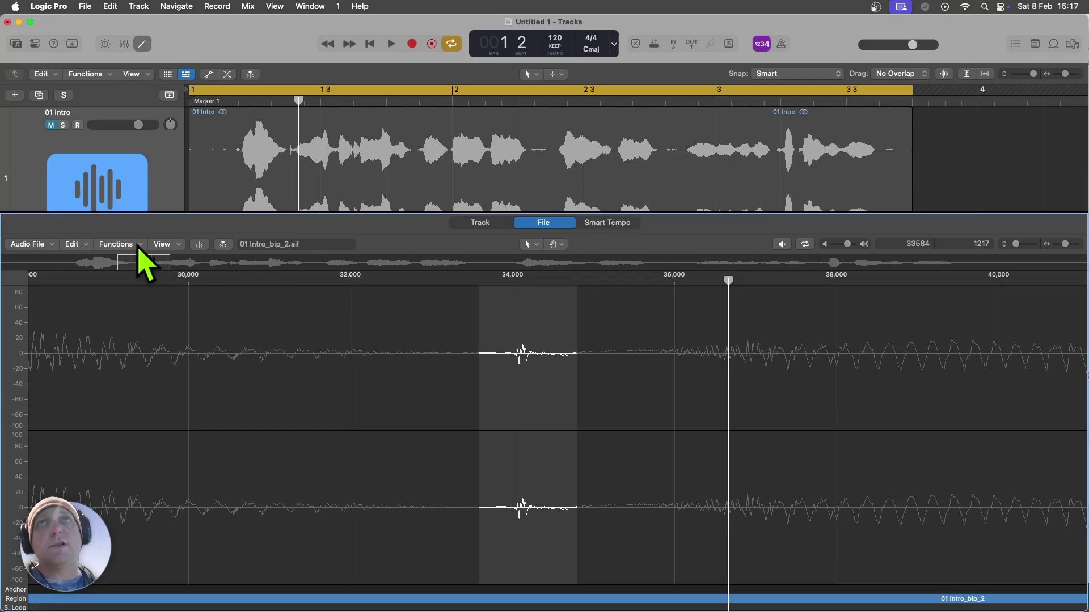
left_click(117, 245)
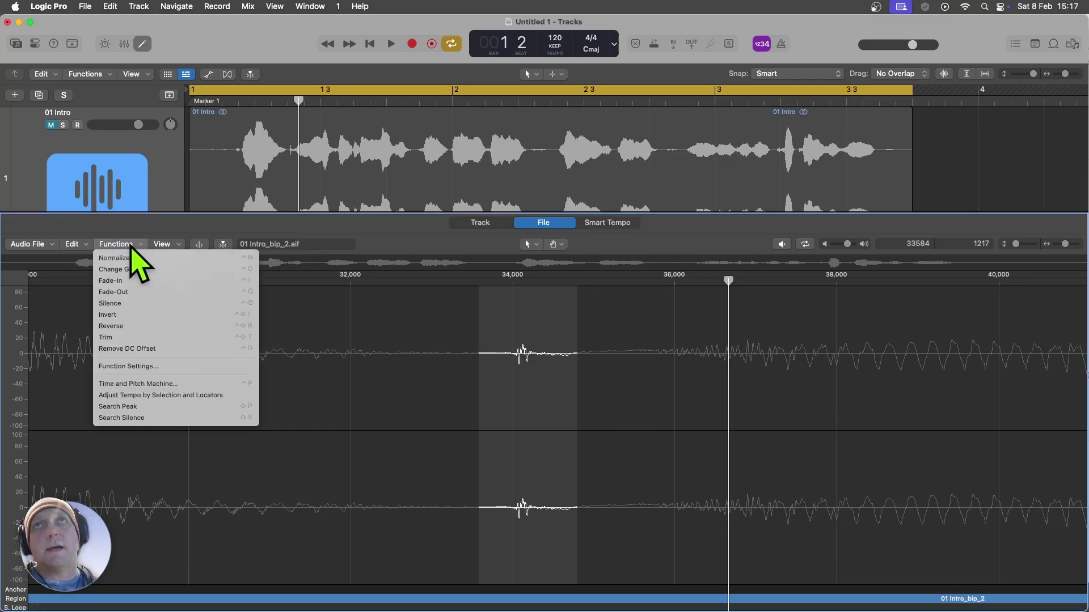
left_click(137, 304)
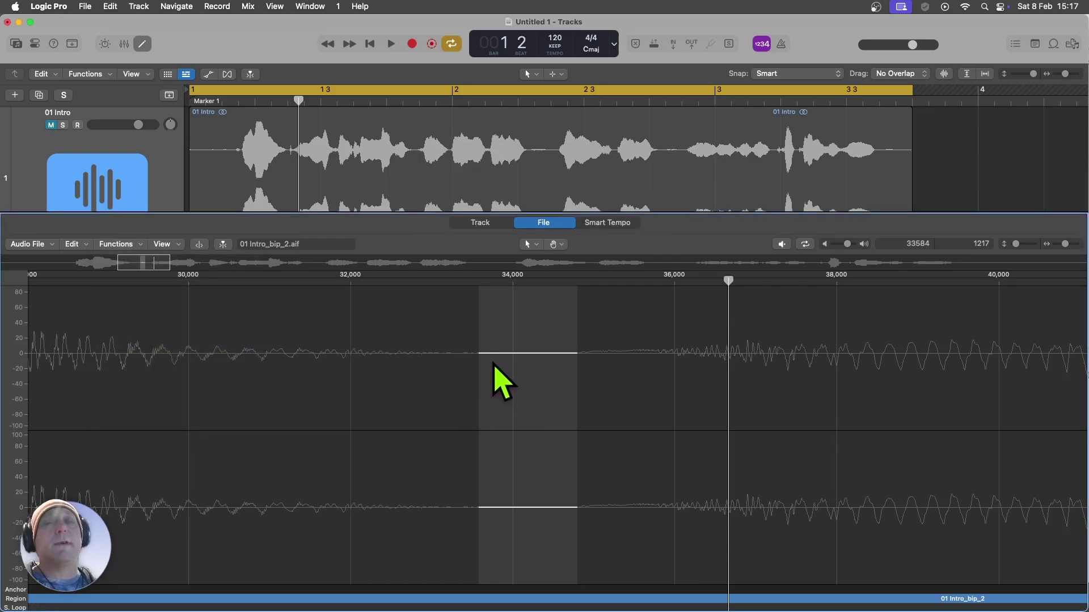
key("space")
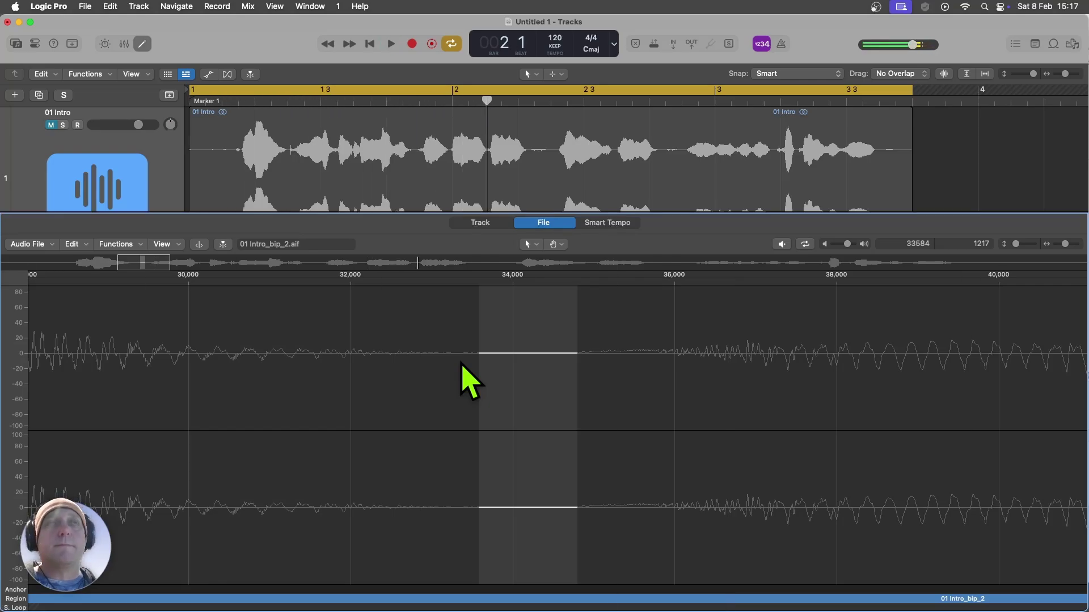
Undo the silencing of the click and replay the passage for comparison
key("cmd+z")
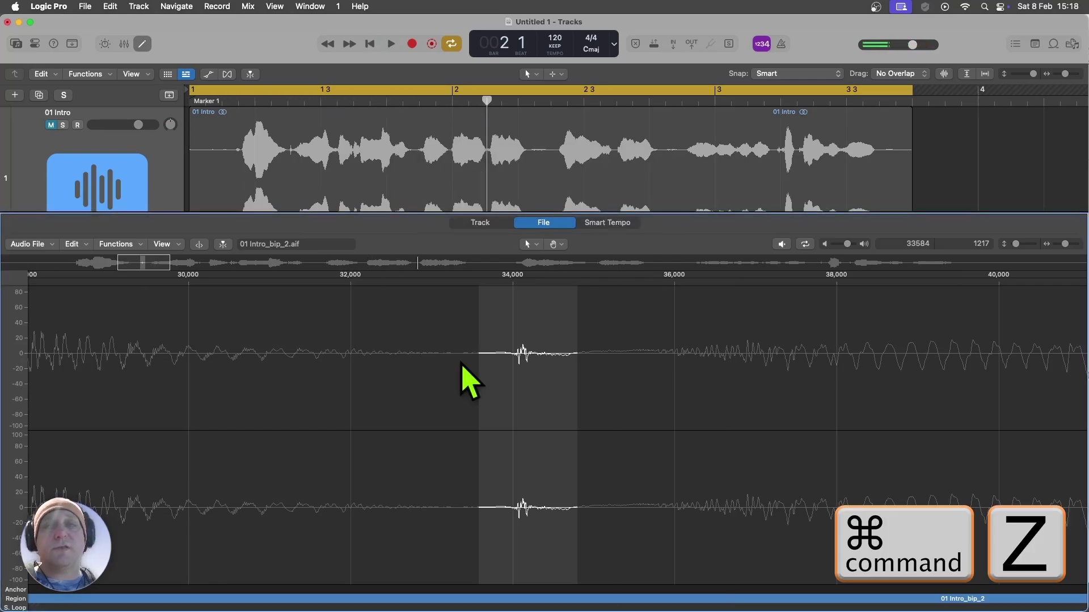
key("space")
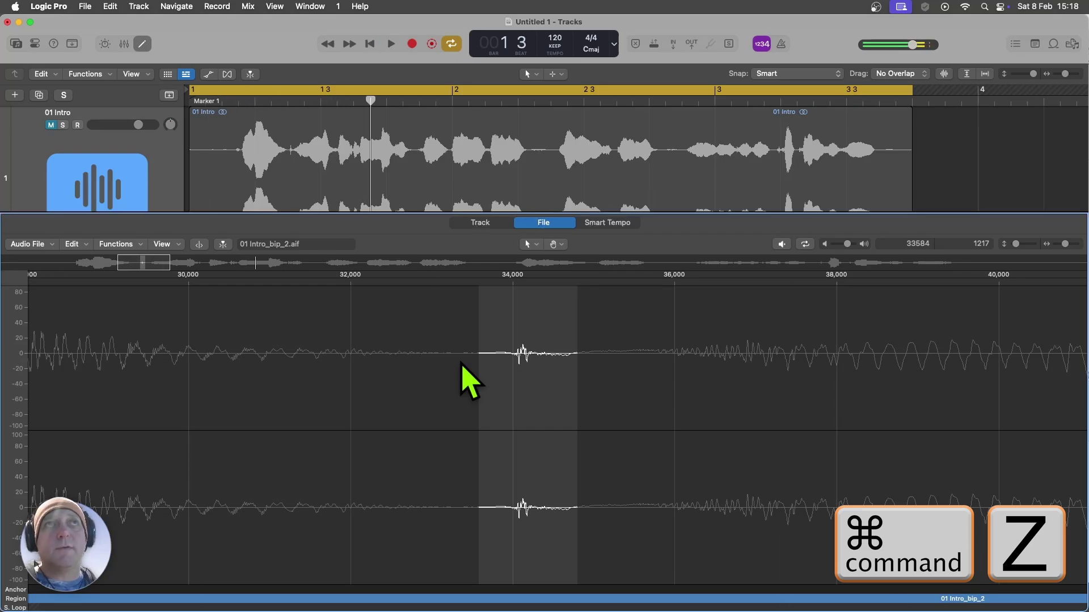
key("space")
key("space")
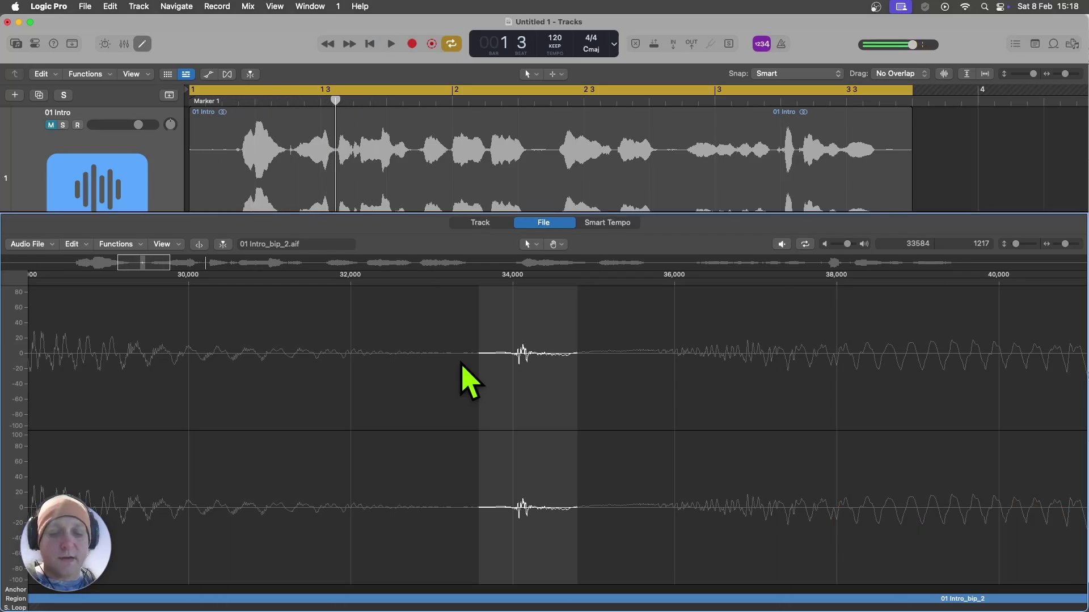
Reapply Silence to the selected click near sample 34,000 and listen to the result
left_click(126, 245)
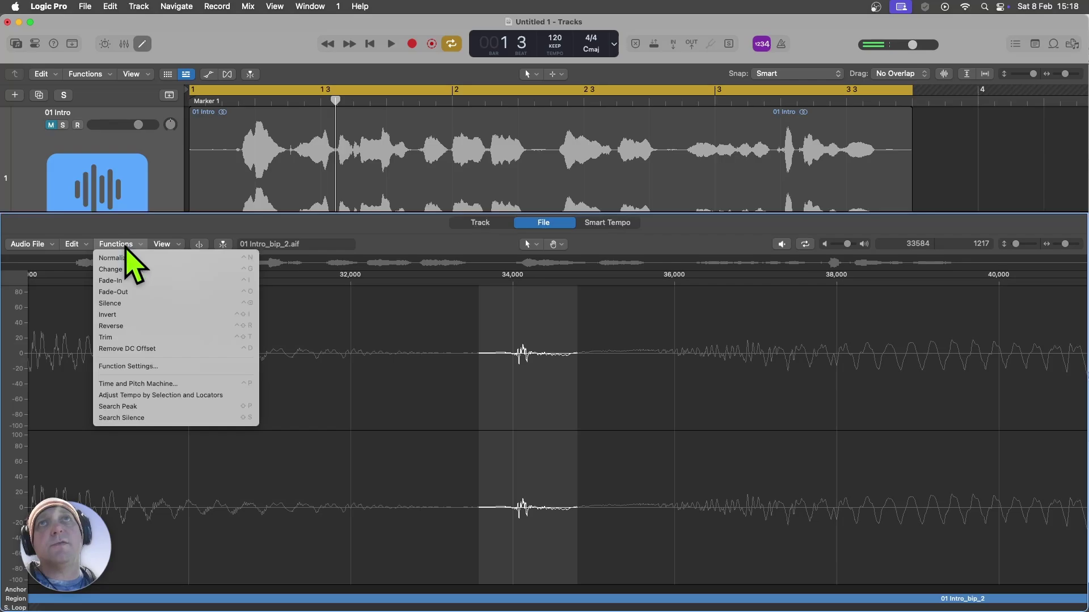
left_click(151, 306)
key("space")
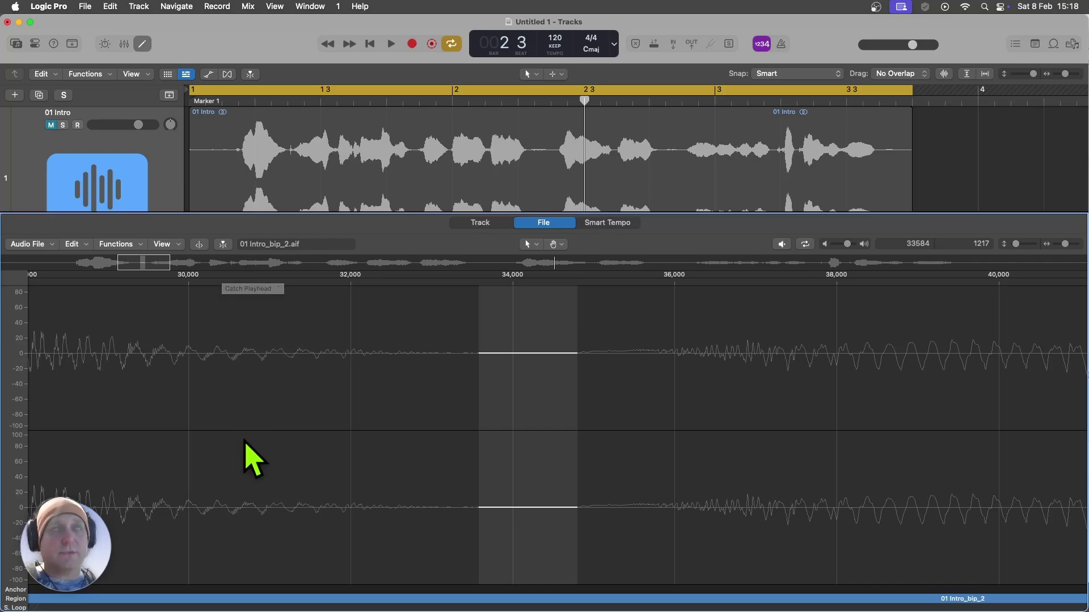
key("space")
key("space")
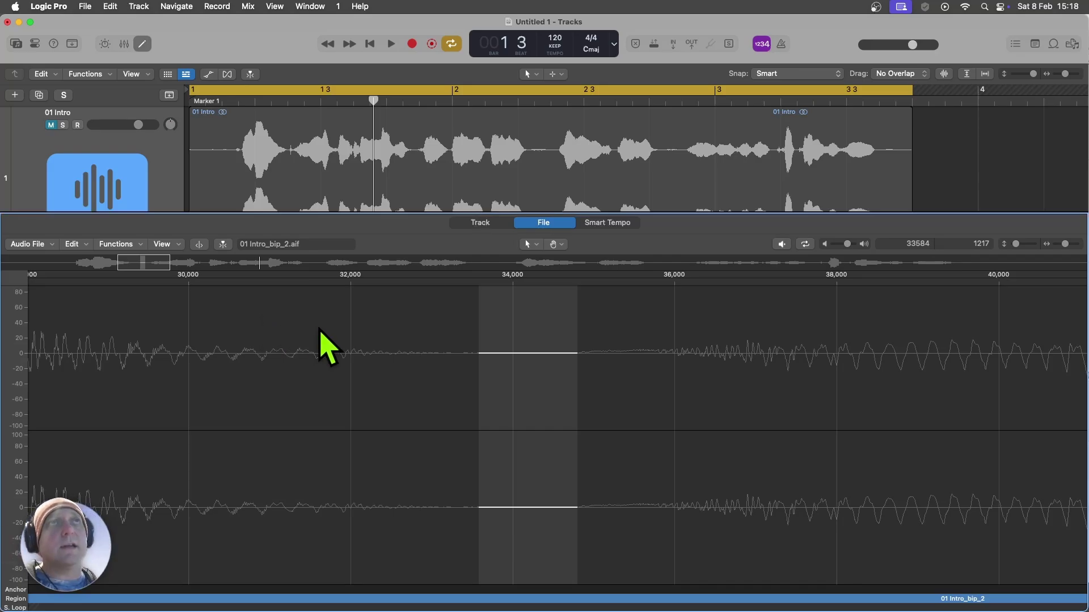
Play on through the 01 Intro_bip_2 audio file to listen for remaining mouth clicks
key("super+Left")
key("super+Left")
key("super+Left")
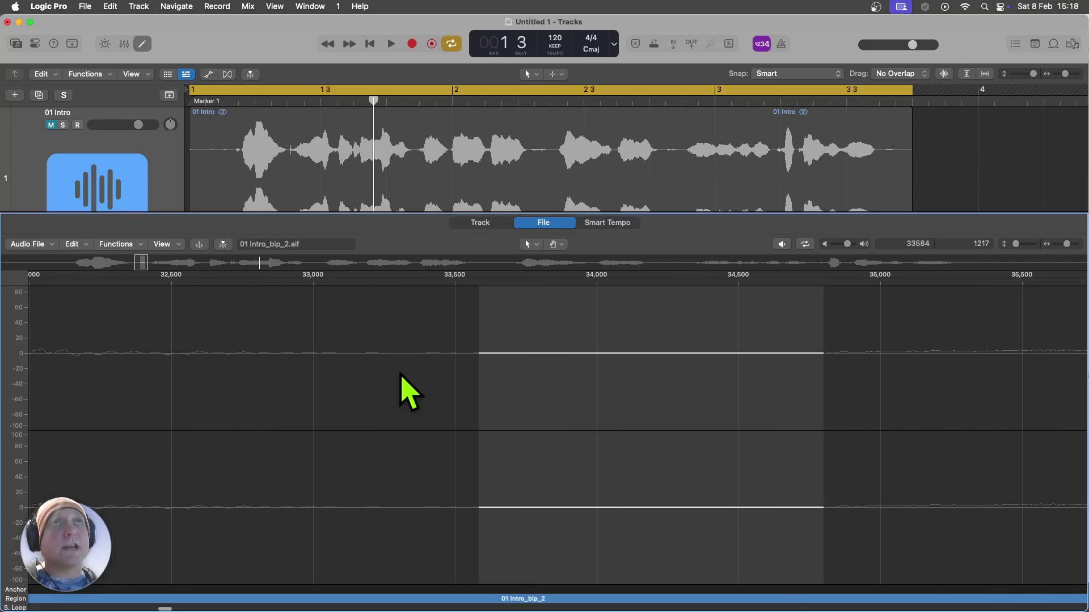
key("super+Left")
key("super+Left")
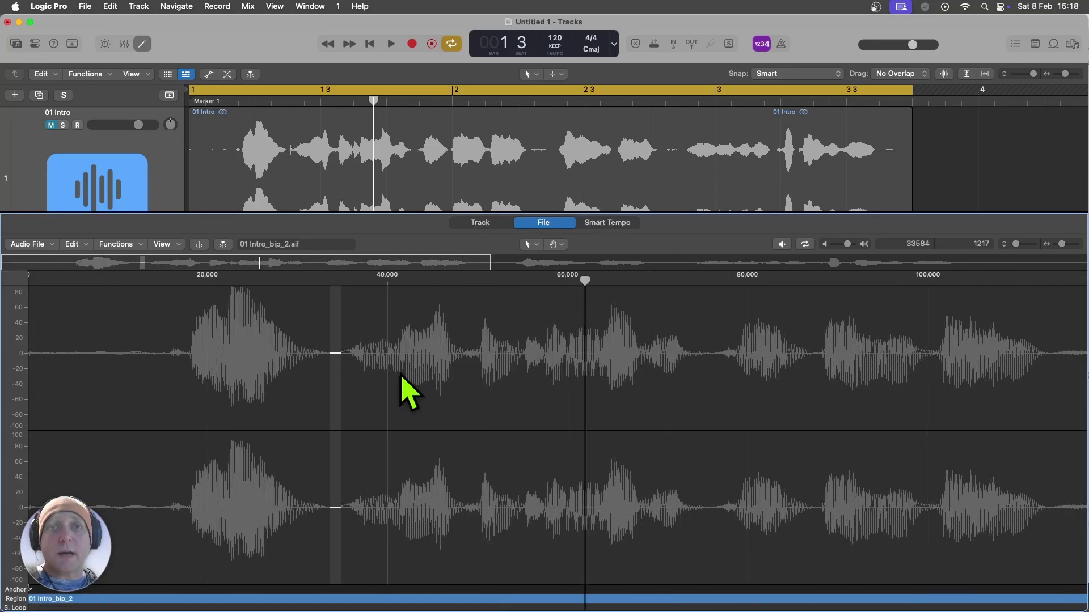
key("space")
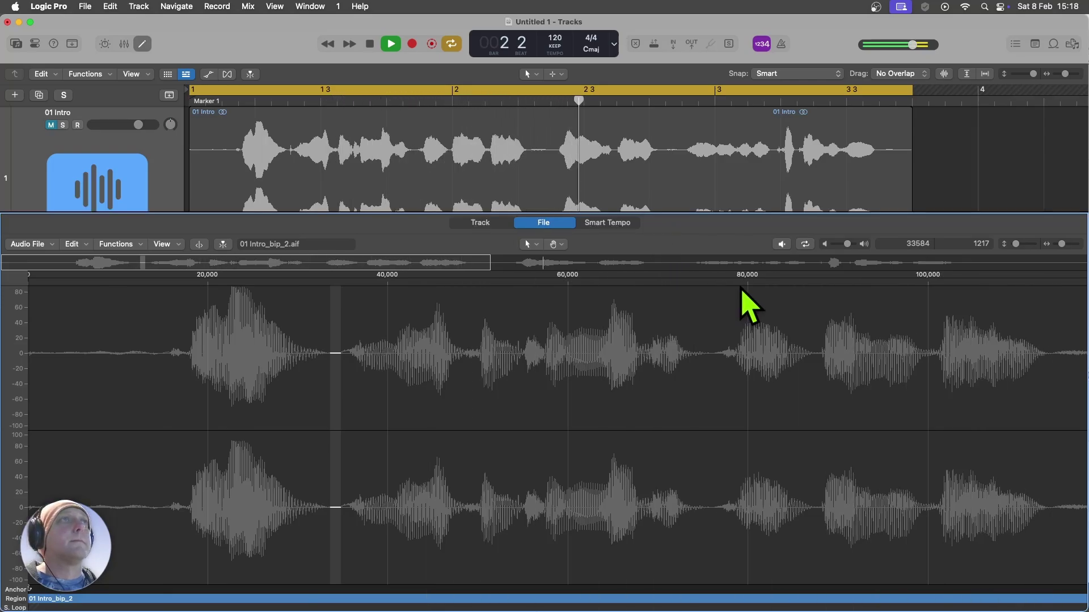
key("space")
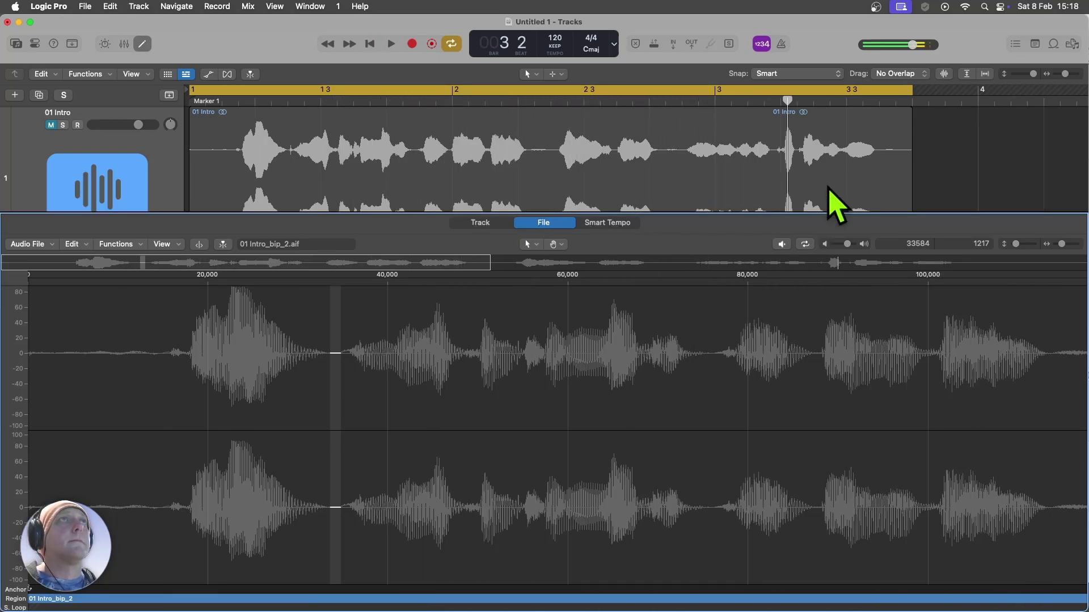
Set the cycle range to run from bar 3 to 3 3, around the end of the spoken phrase
left_click(747, 100)
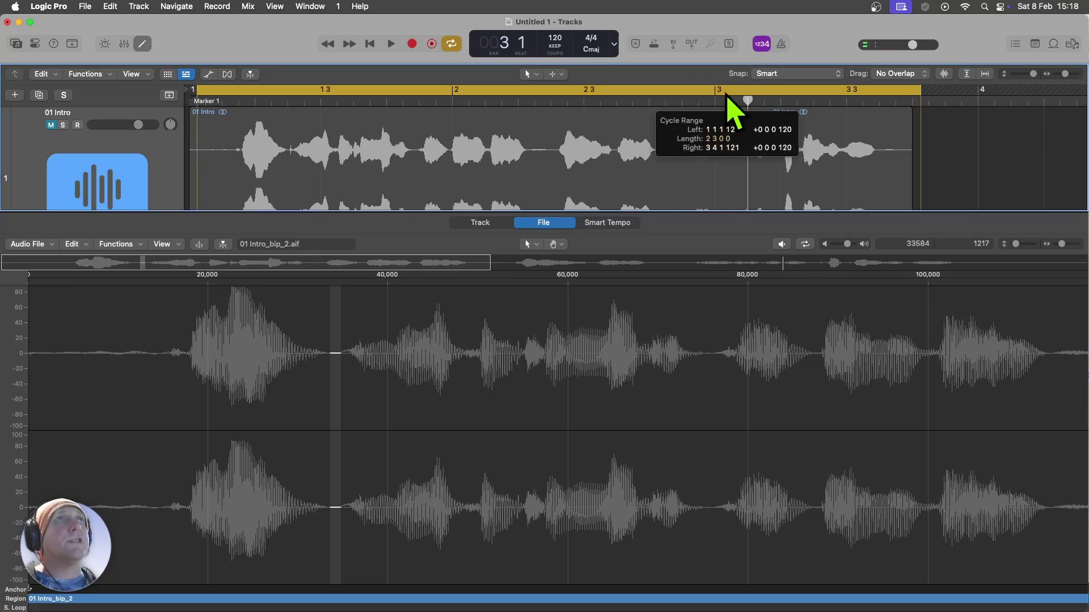
left_click(718, 92)
left_click_drag(718, 95, 846, 100)
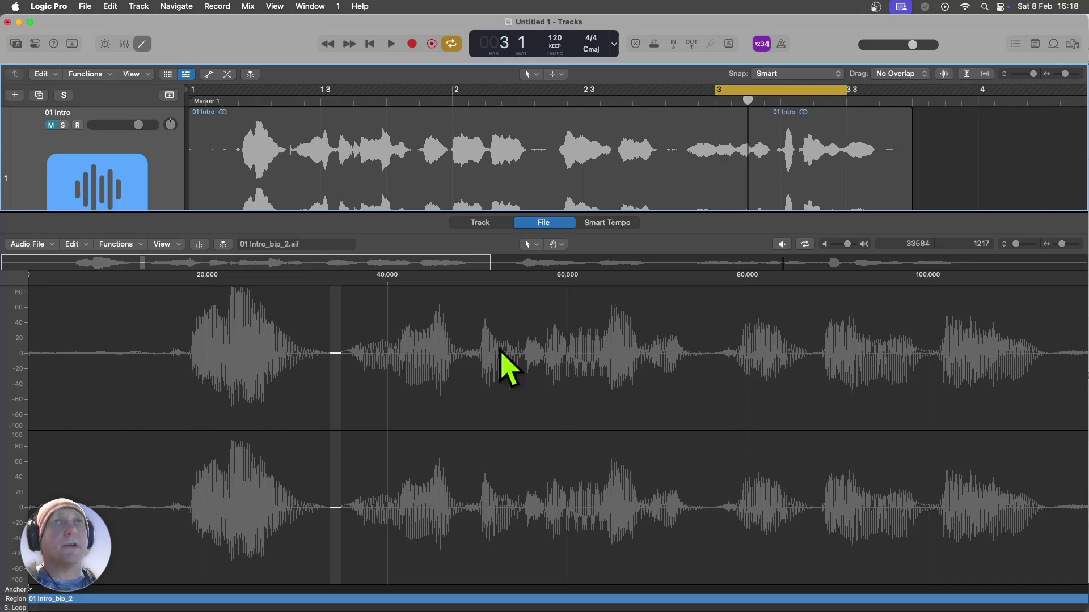
Make the file editor follow the playhead and audition the cycled section for further clicks
key("grave")
left_click(222, 243)
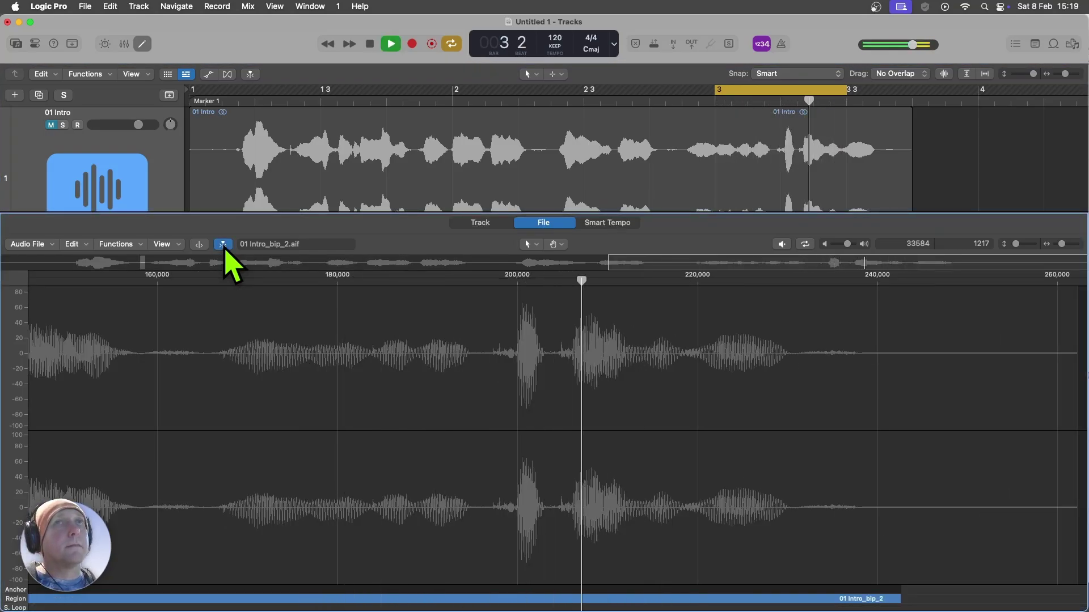
key("space")
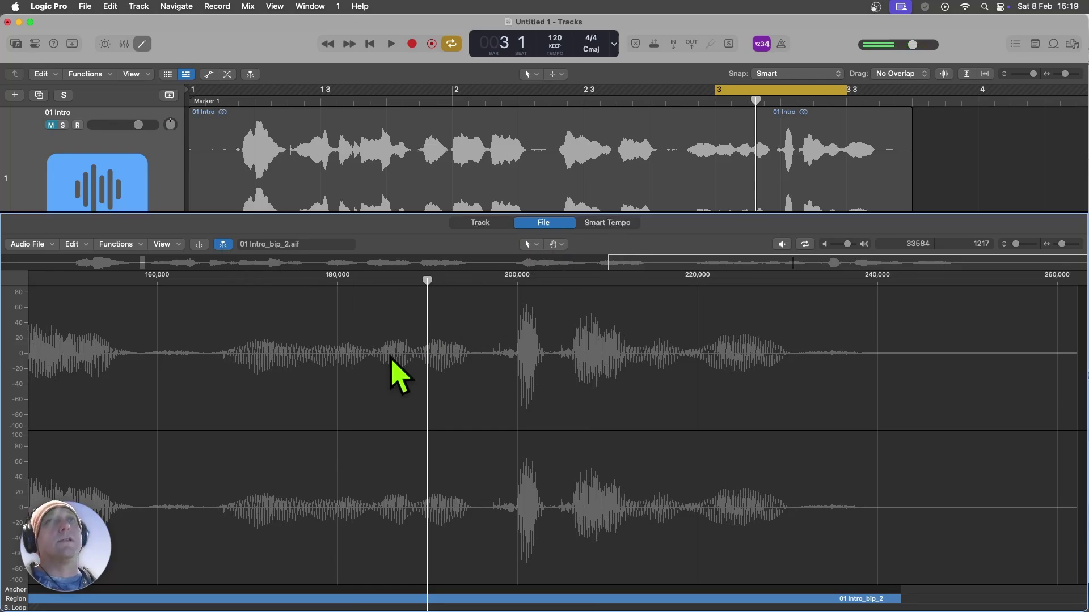
key("space")
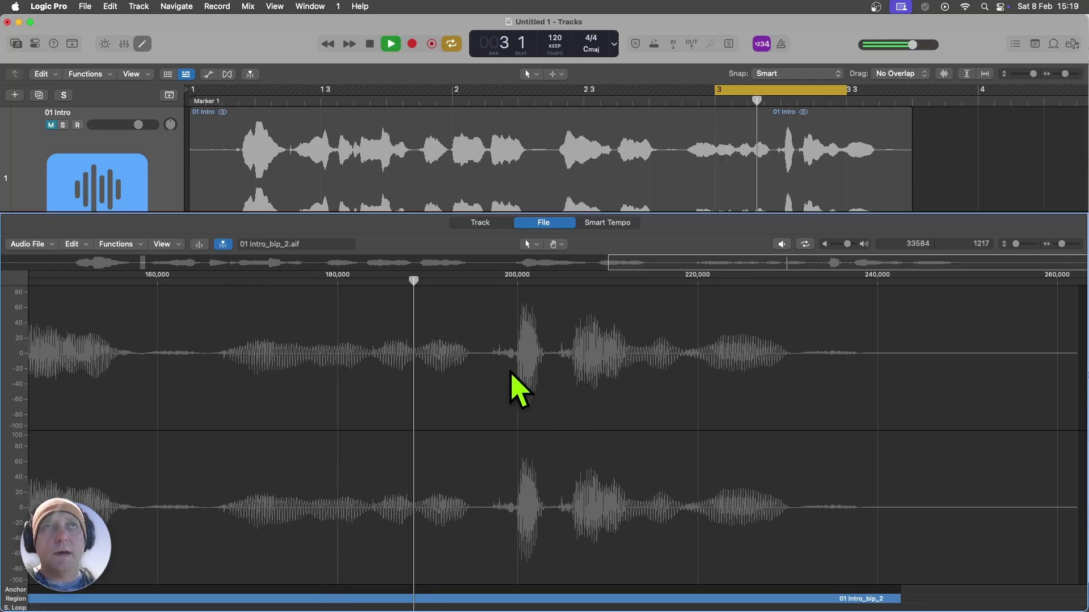
key("space")
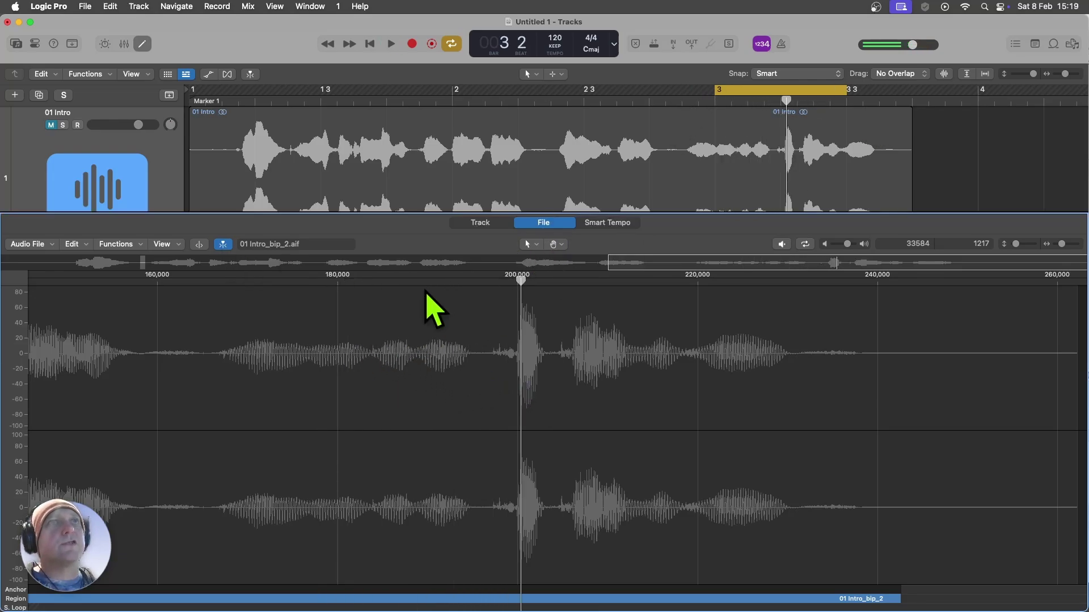
Select the passage from sample 182733, about 5604 samples long, and examine its waveform for click spikes
left_click_drag(364, 346, 413, 348)
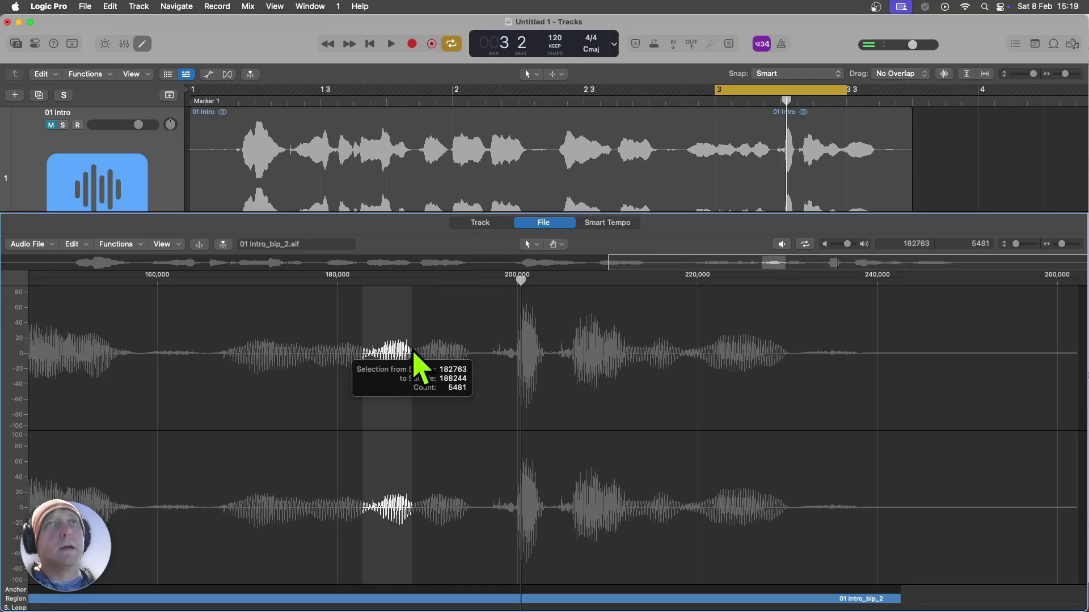
key("super+Right")
key("super+Right")
key("super+Right")
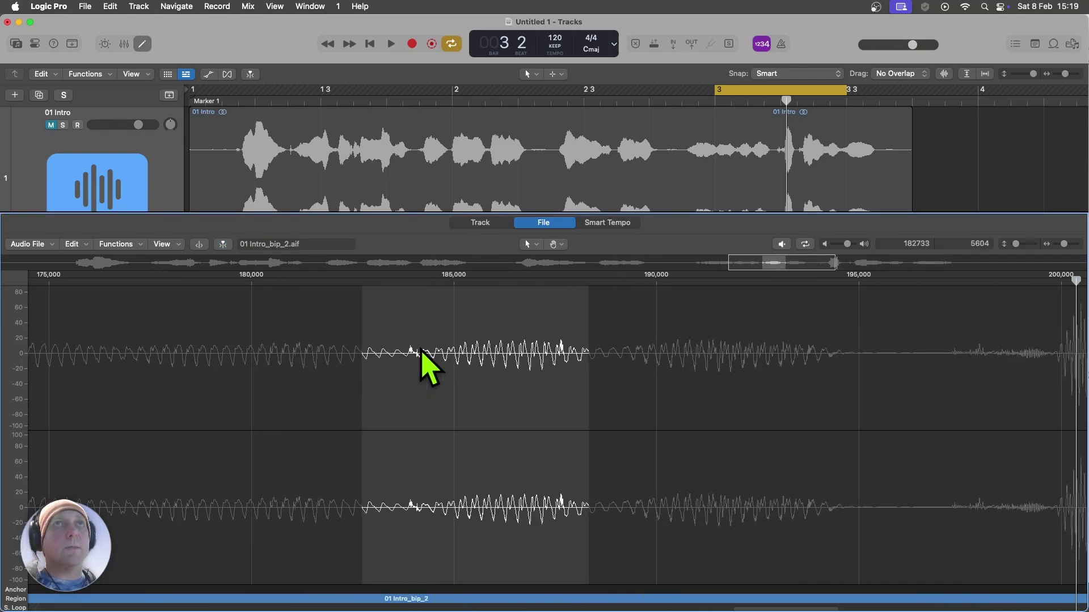
key("super+Right")
key("super+Right")
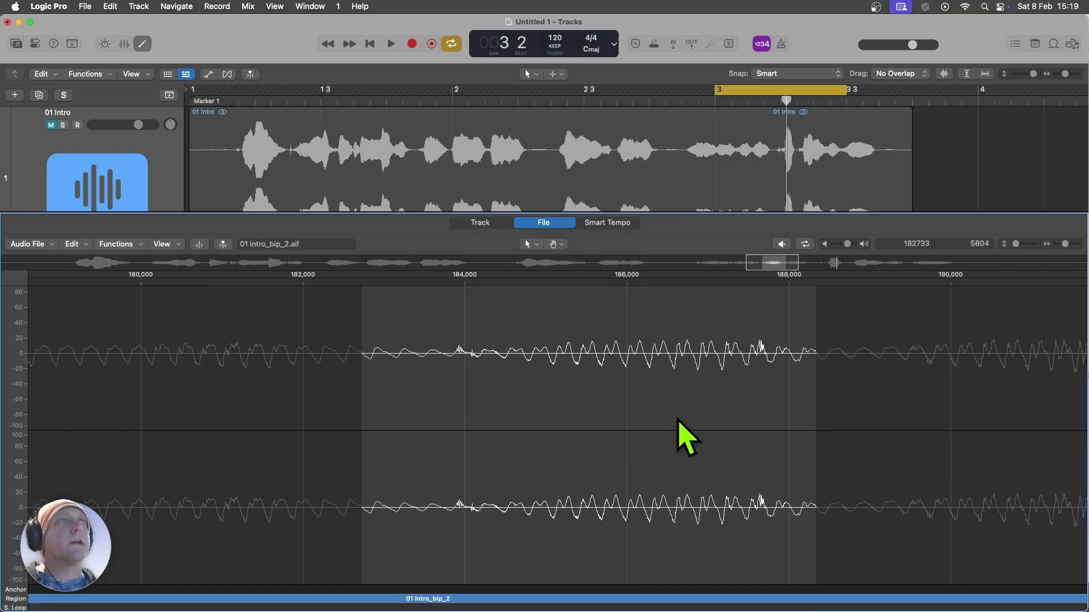
Play and scrub through the selected passage to pinpoint the mouth click
key("space")
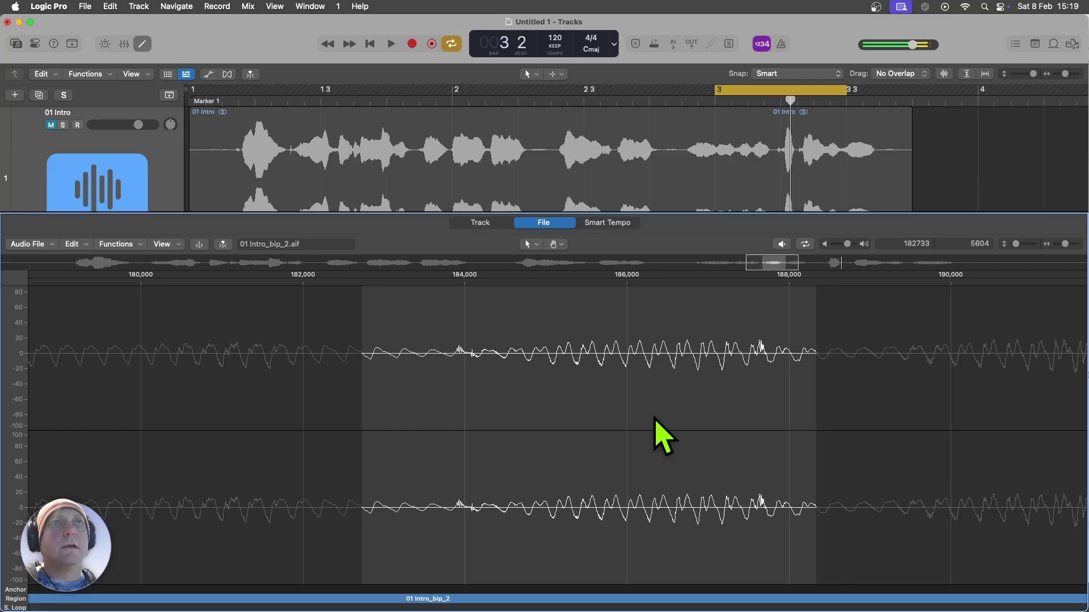
key("space")
key("space")
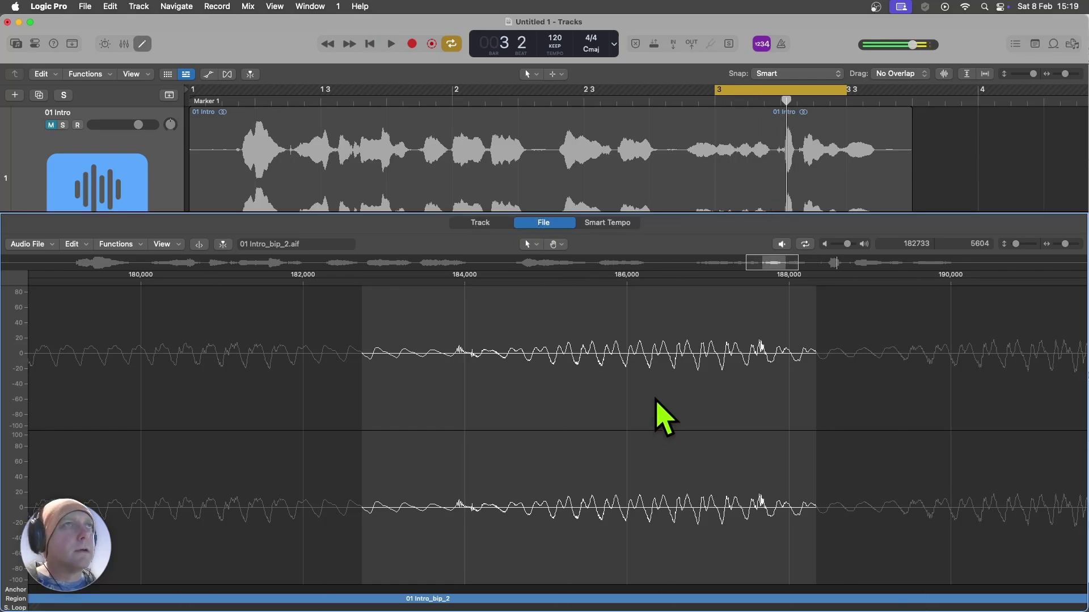
key("space")
left_click_drag(238, 278, 596, 283)
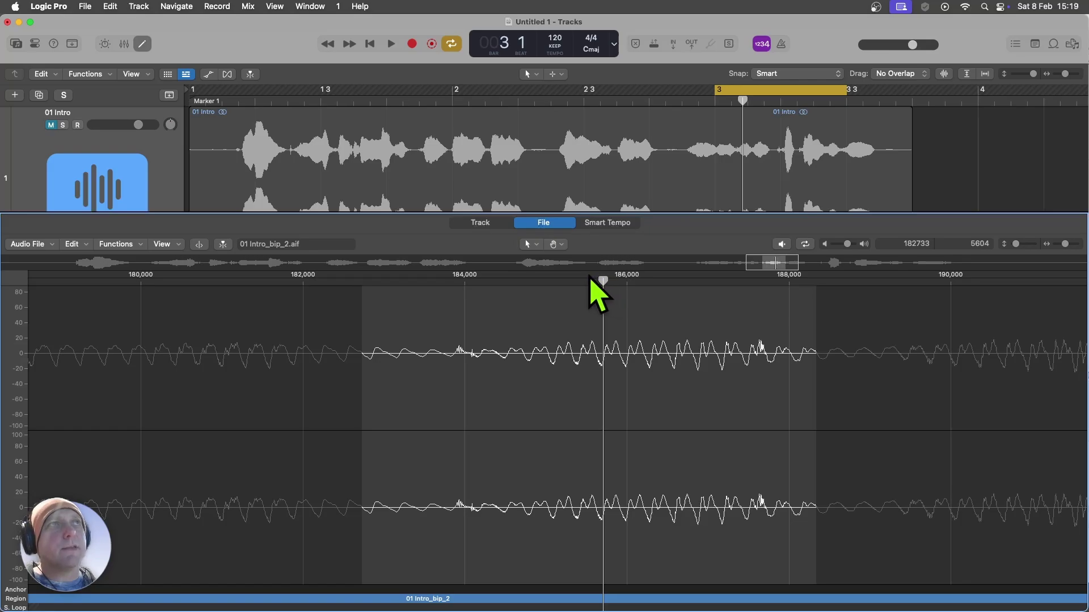
left_click_drag(590, 278, 891, 304)
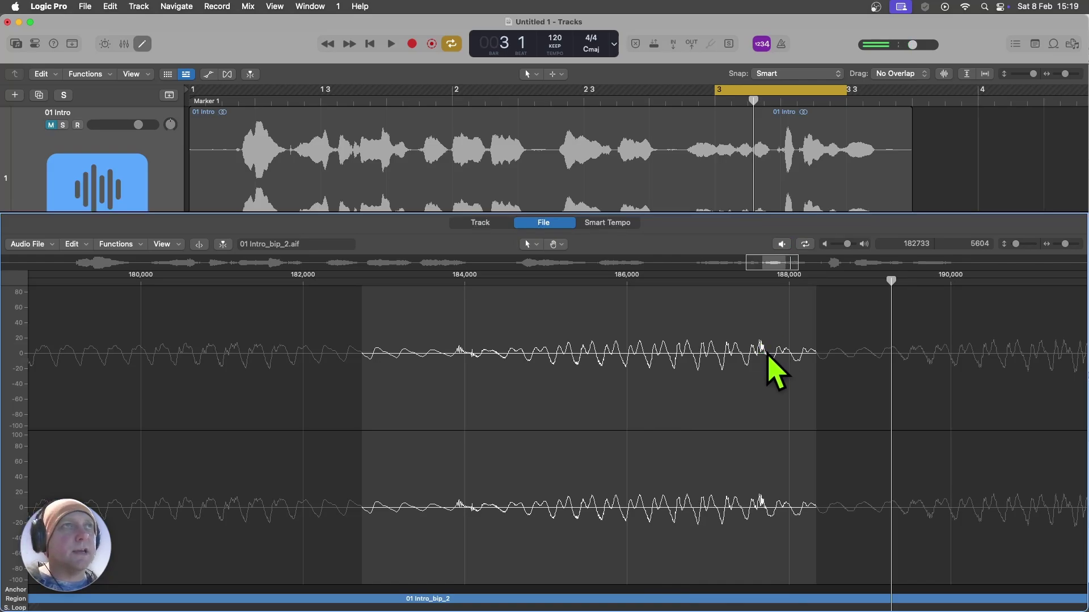
Select the click spike from sample 187520, 320 samples long, and change its gain by -7.0 dB
left_click_drag(770, 359, 757, 366)
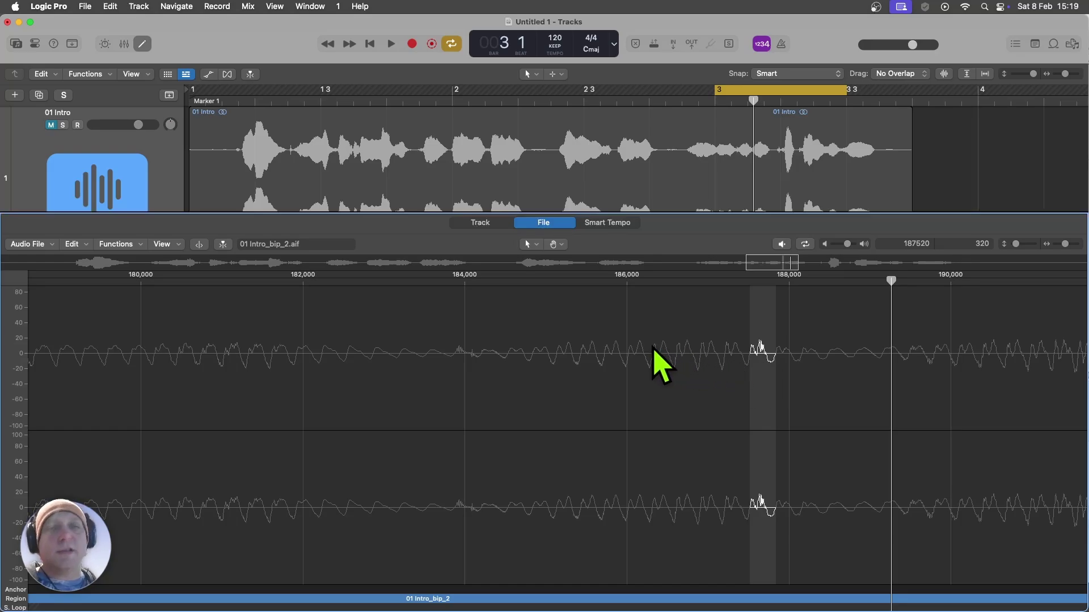
left_click(119, 244)
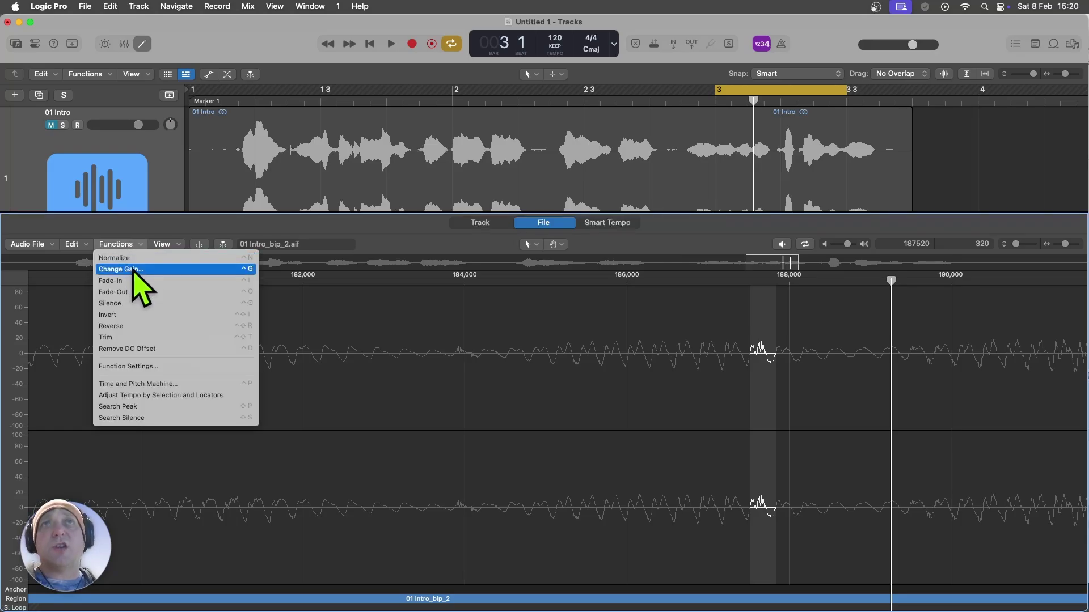
left_click(133, 270)
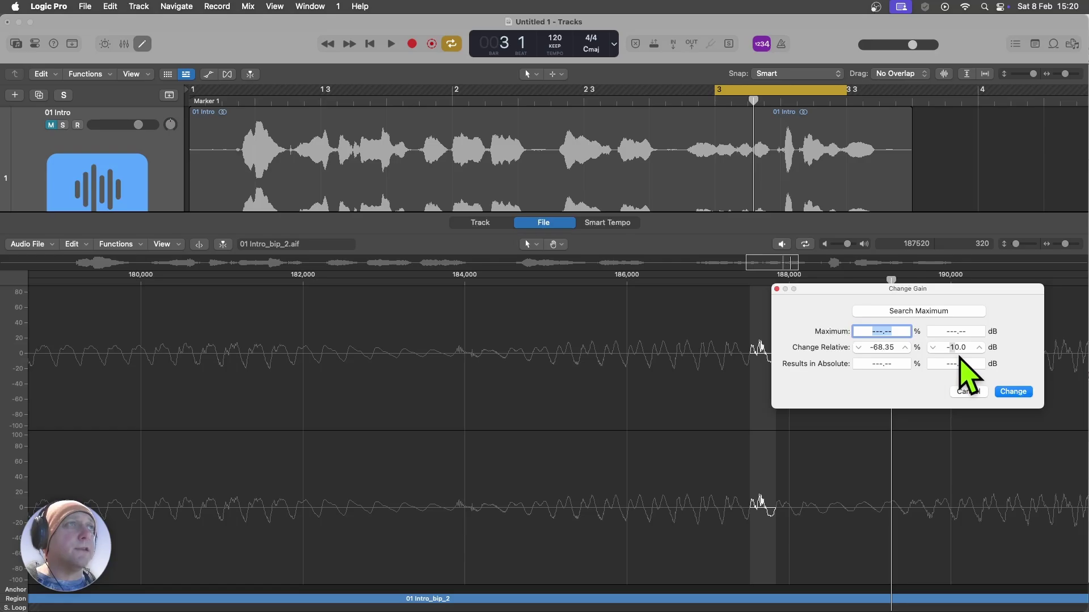
left_click(932, 348)
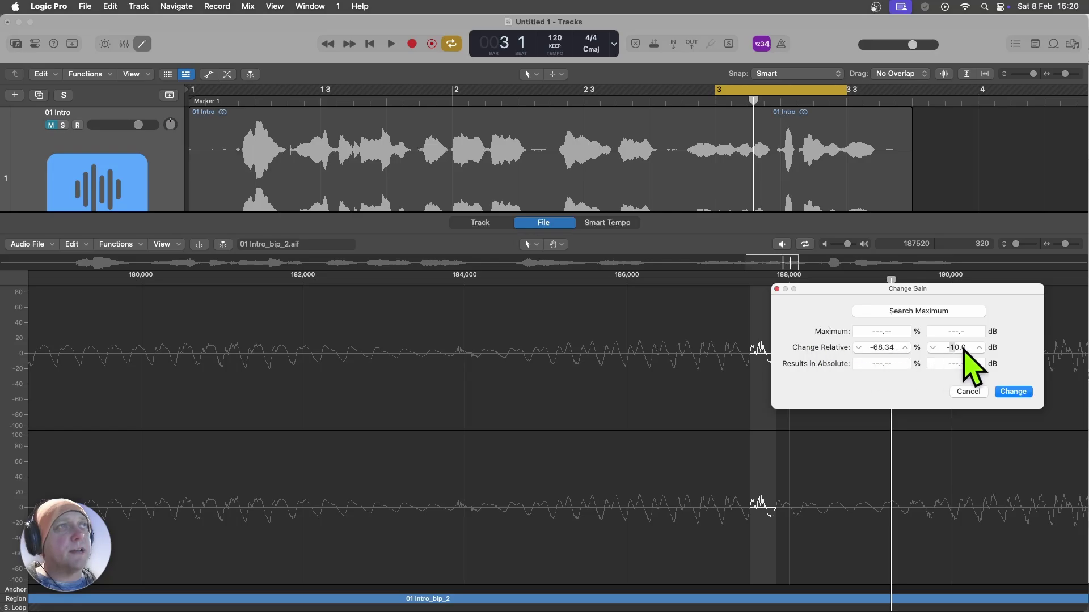
left_click(980, 347)
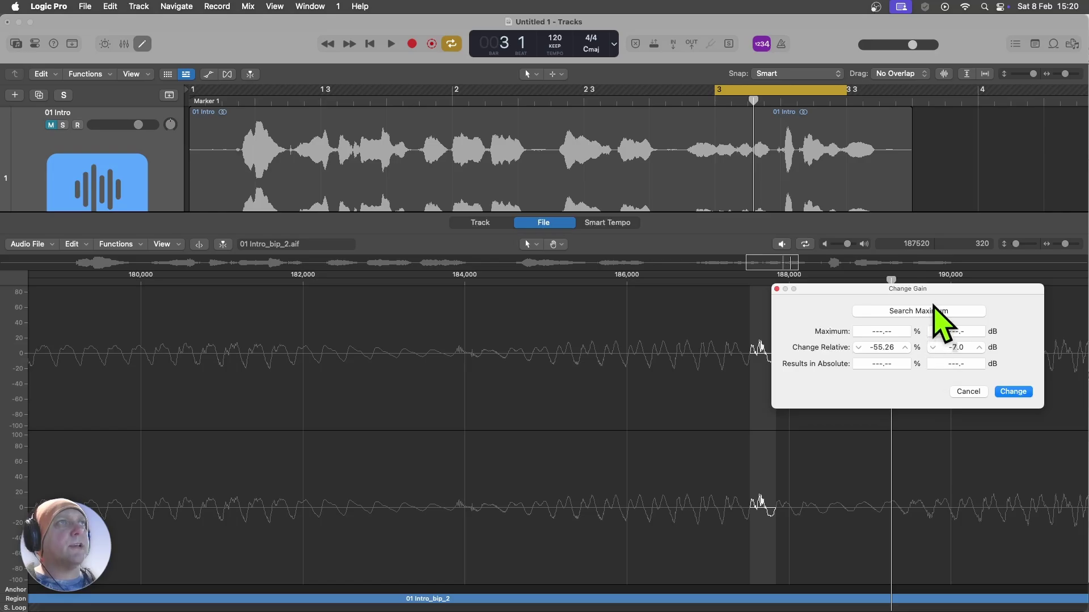
left_click_drag(944, 287, 988, 281)
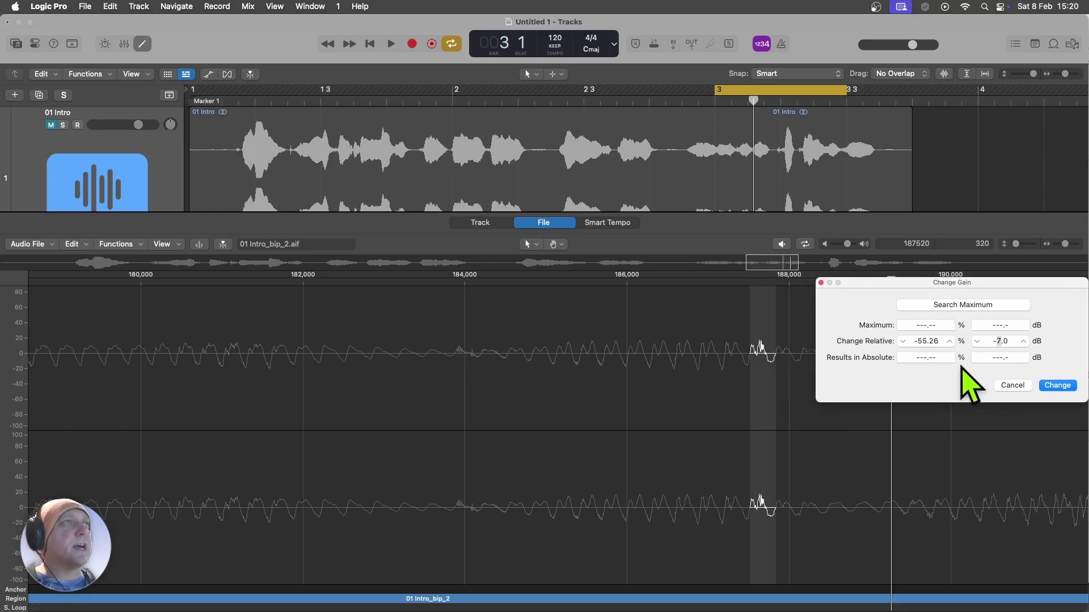
left_click(1056, 387)
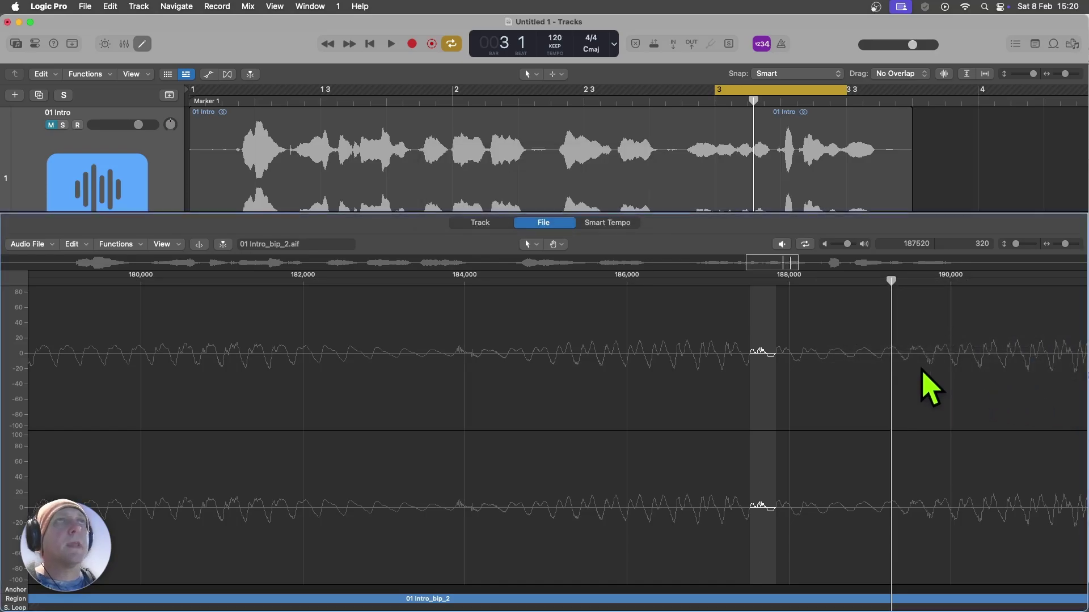
Compare the cycled section with and without the gain reduction by undoing and redoing the change between playbacks
key("space")
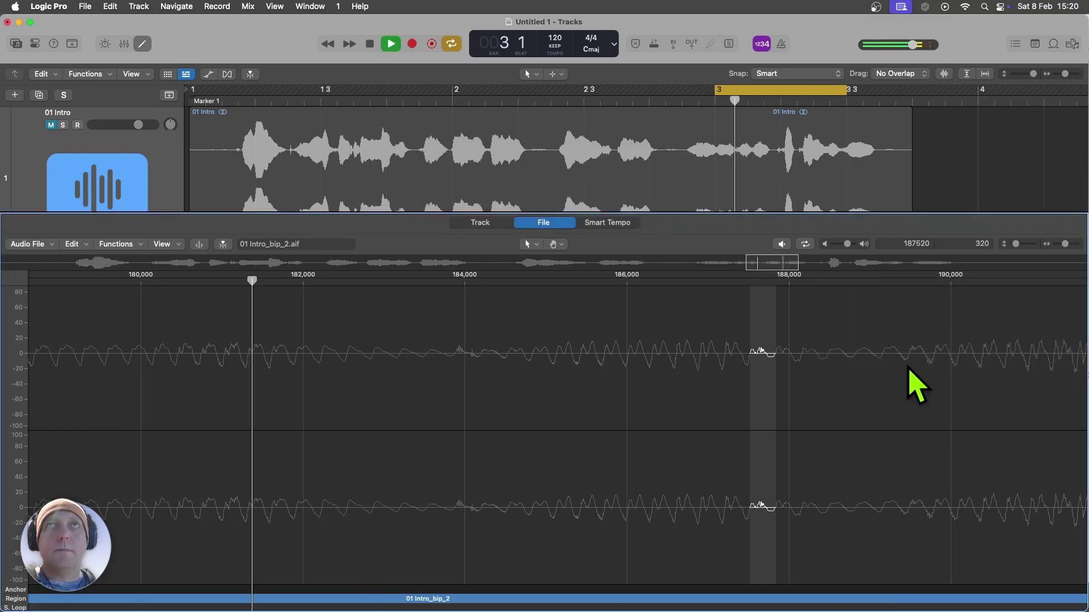
key("space")
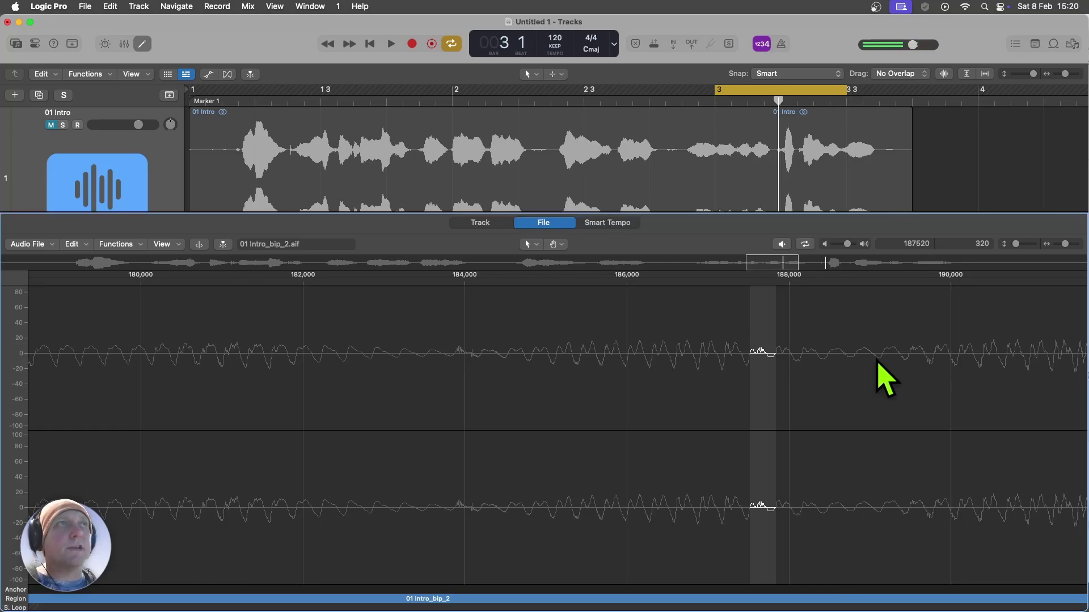
key("cmd+z")
key("space")
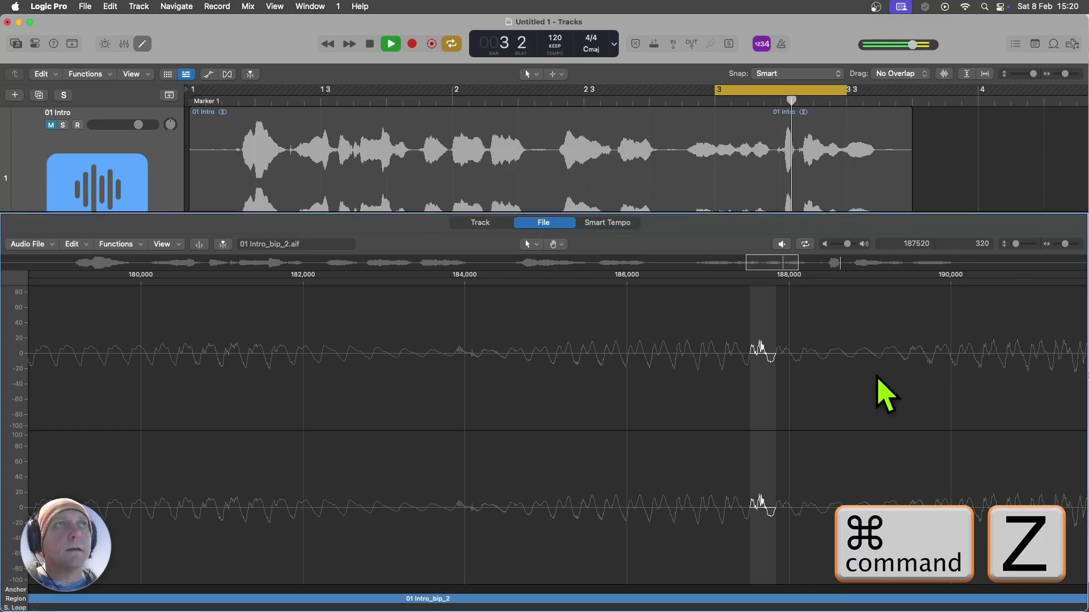
key("space")
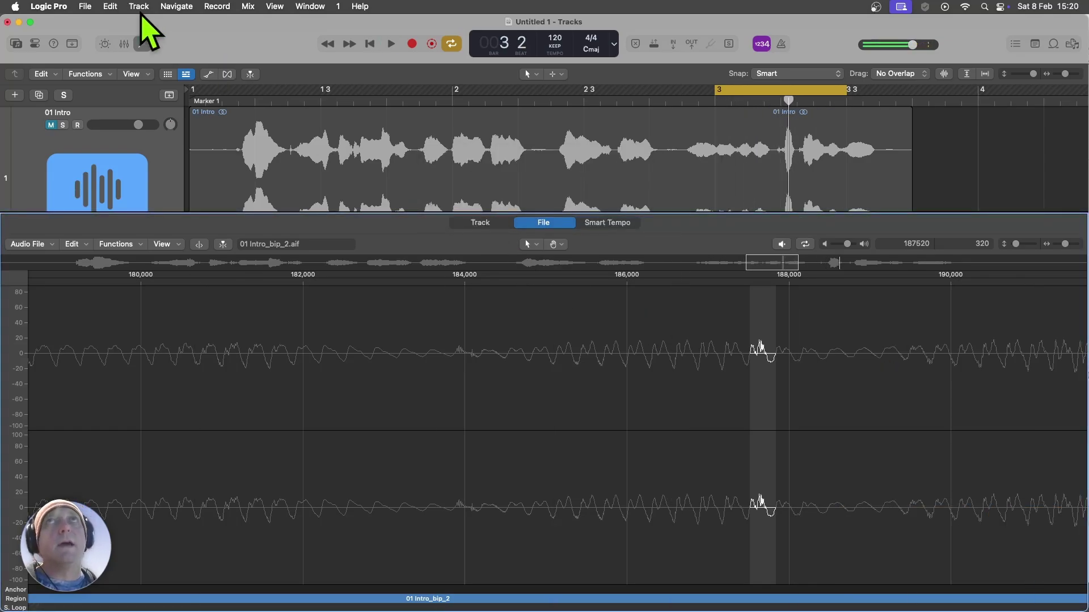
left_click(109, 7)
key("shift+super+z")
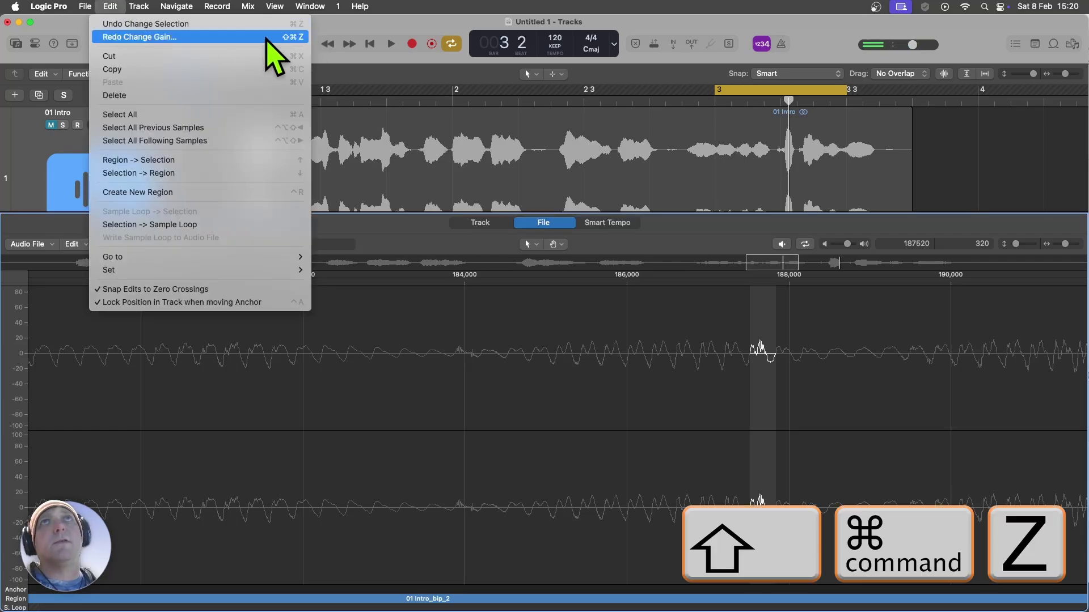
left_click(267, 38)
key("space")
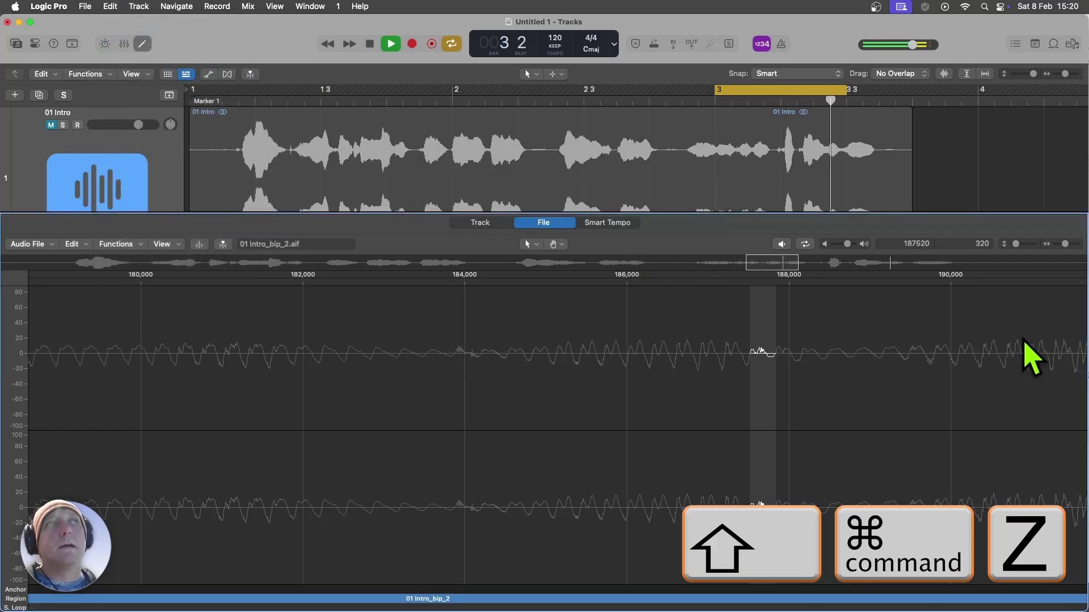
key("space")
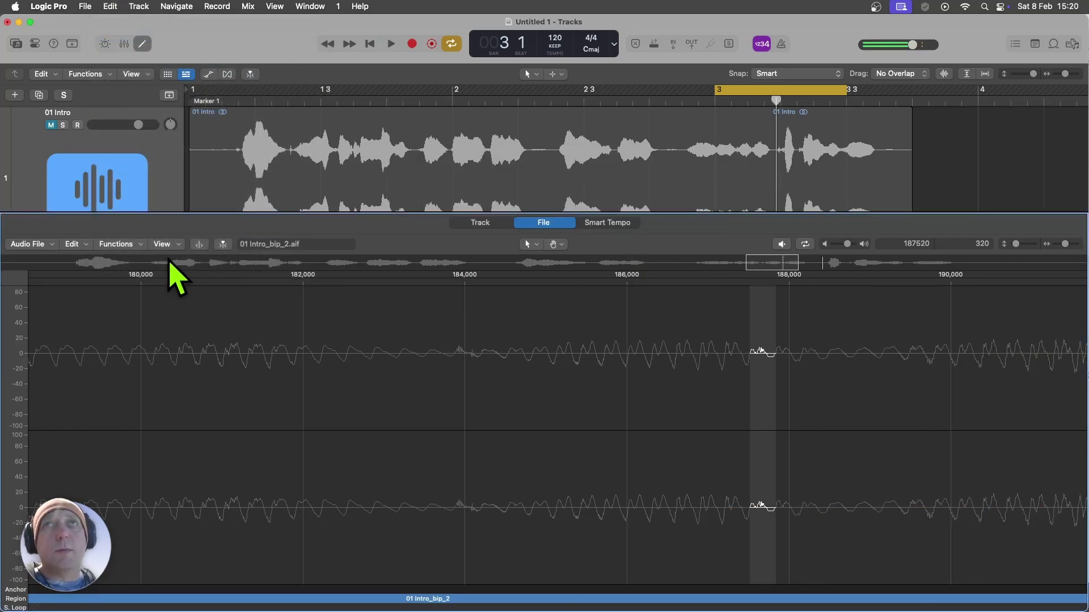
Lower the gain of the selected click by a further 4.0 dB and audition the section
left_click(136, 245)
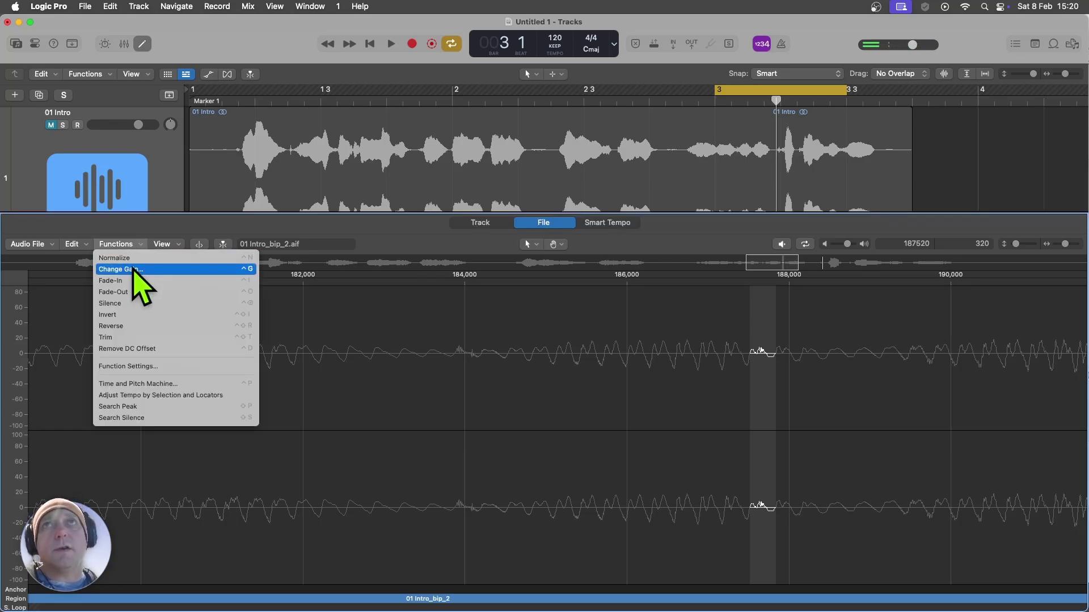
left_click(135, 270)
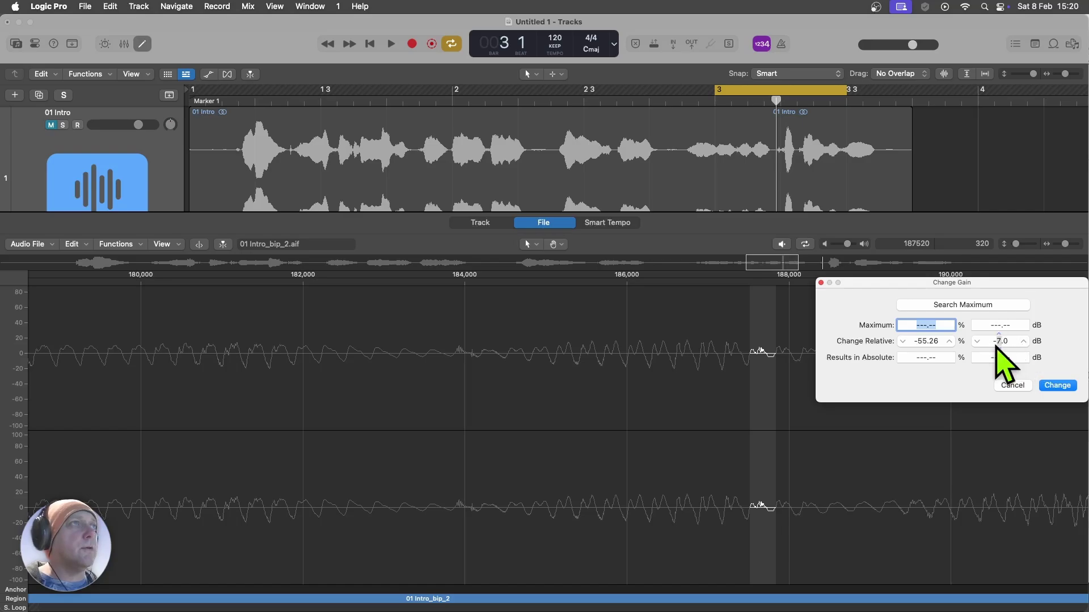
left_click(1023, 341)
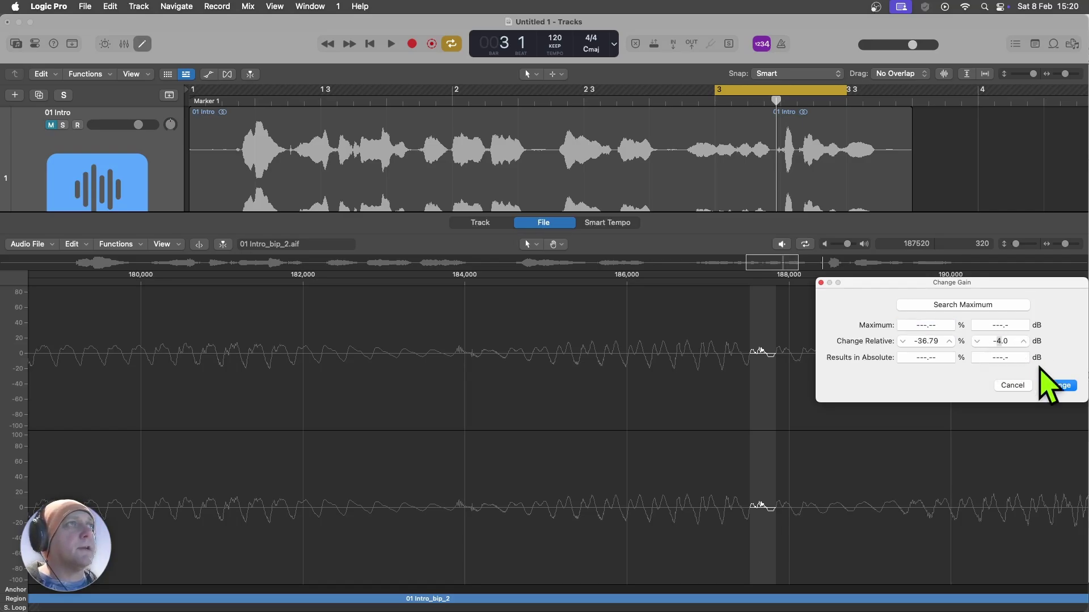
left_click(1023, 341)
left_click(1057, 387)
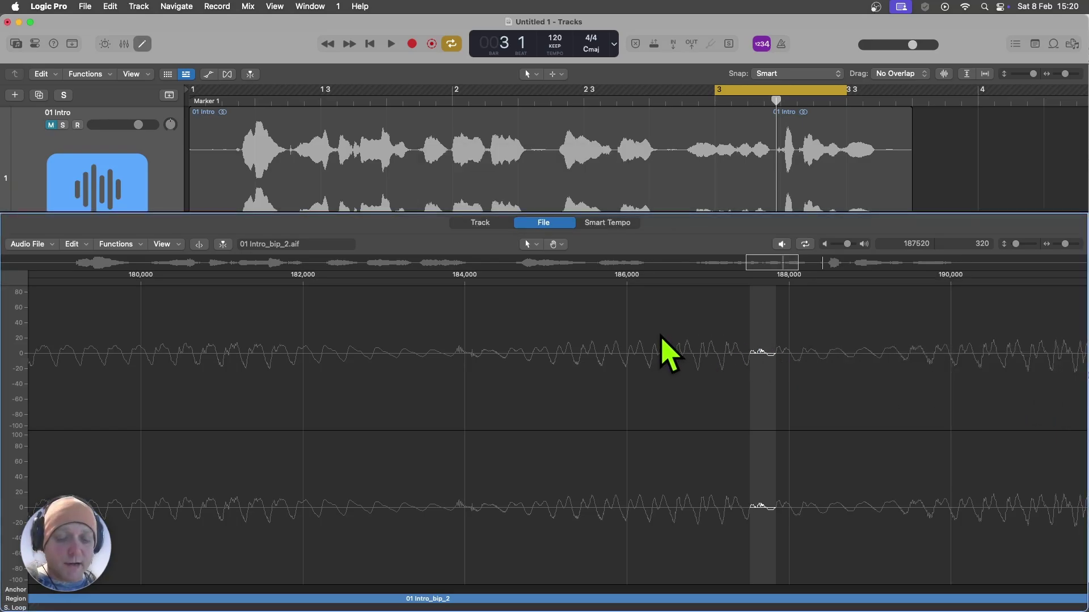
key("space")
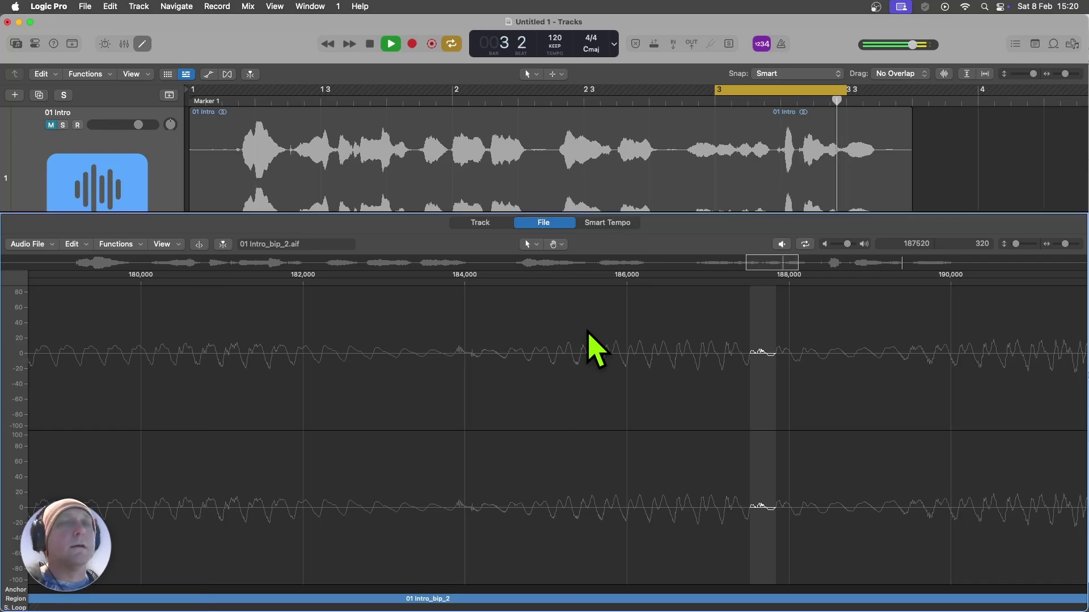
key("space")
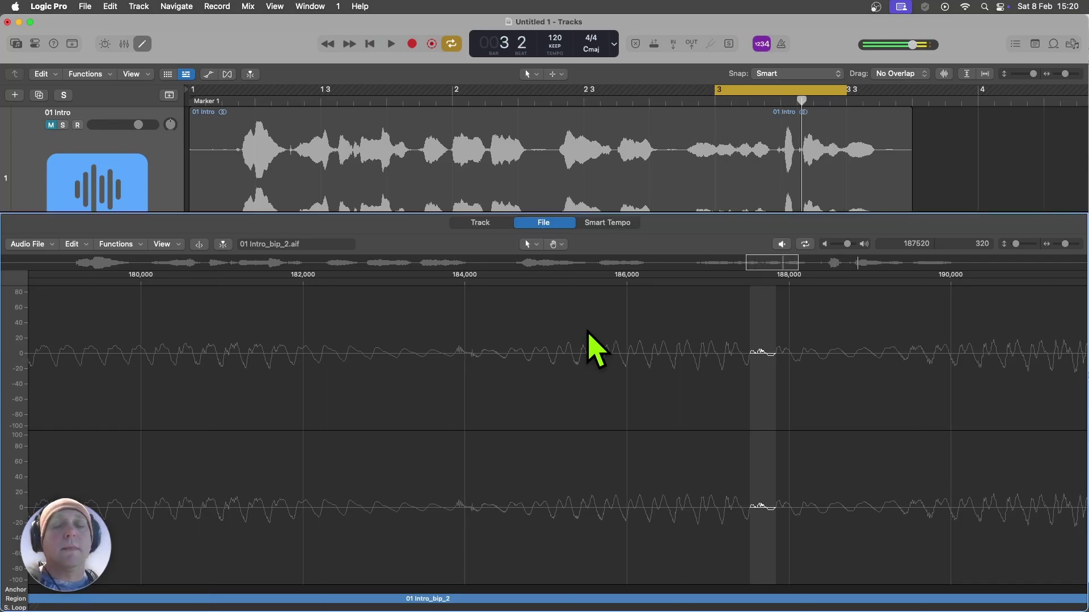
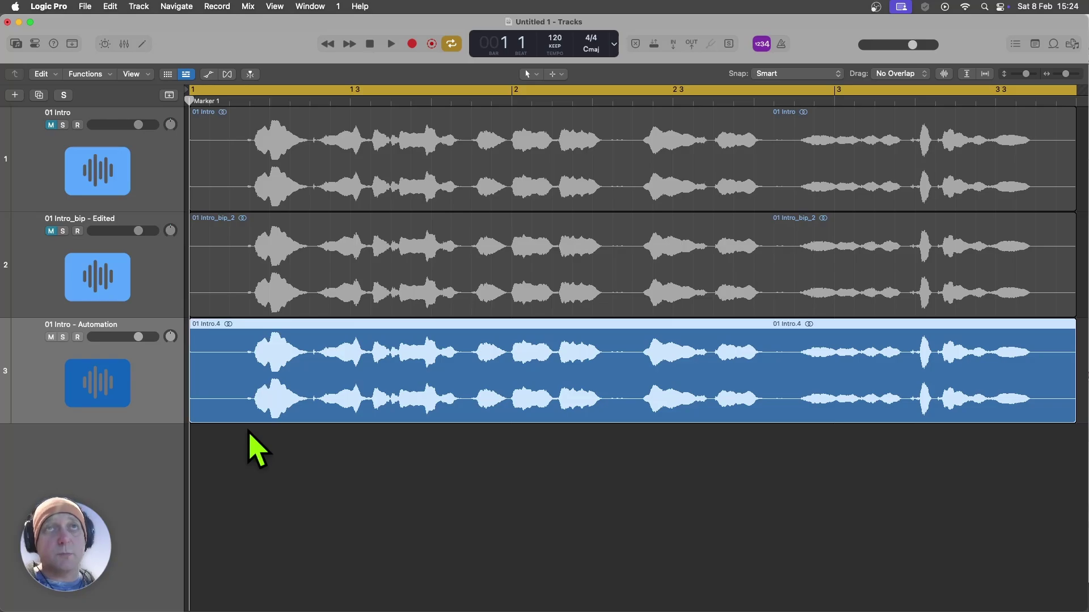
Show track automation and insert a stereo Gain plug-in after the Channel EQ on the 01 Intro - Automation track
key("a")
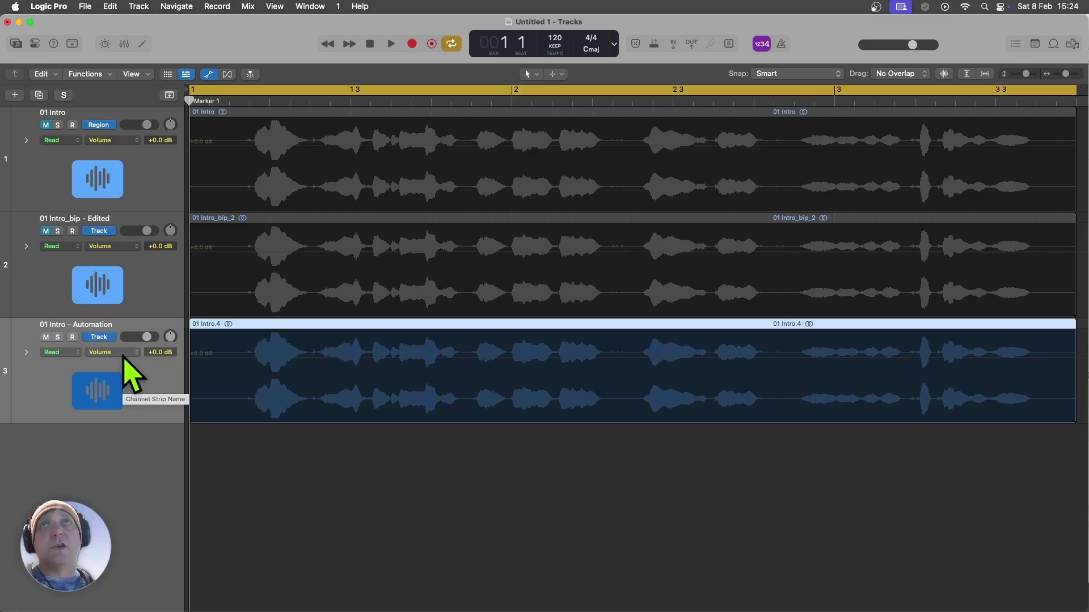
key("i")
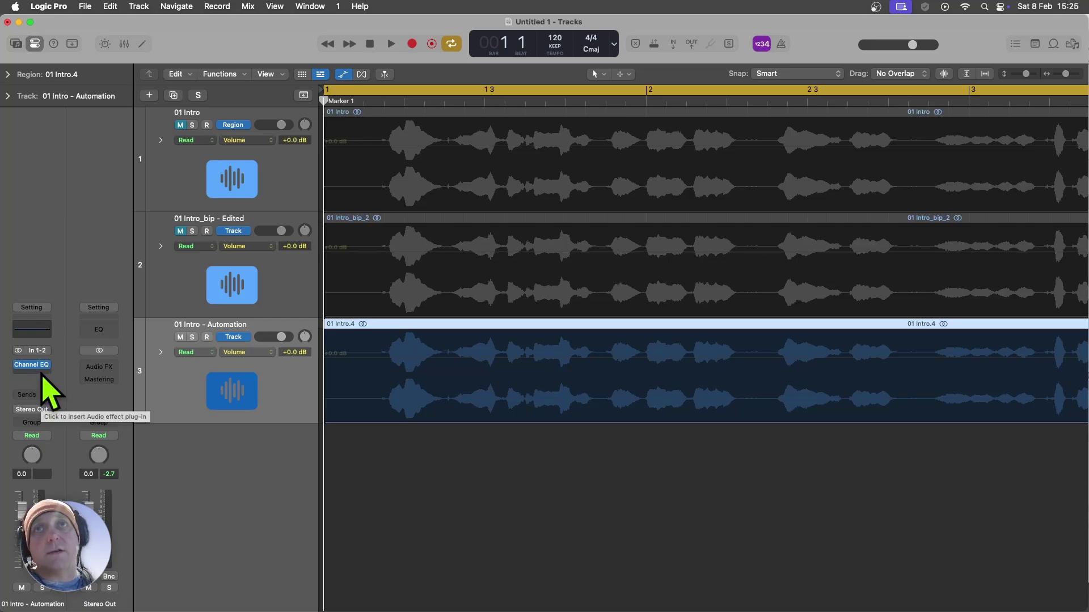
left_click(42, 375)
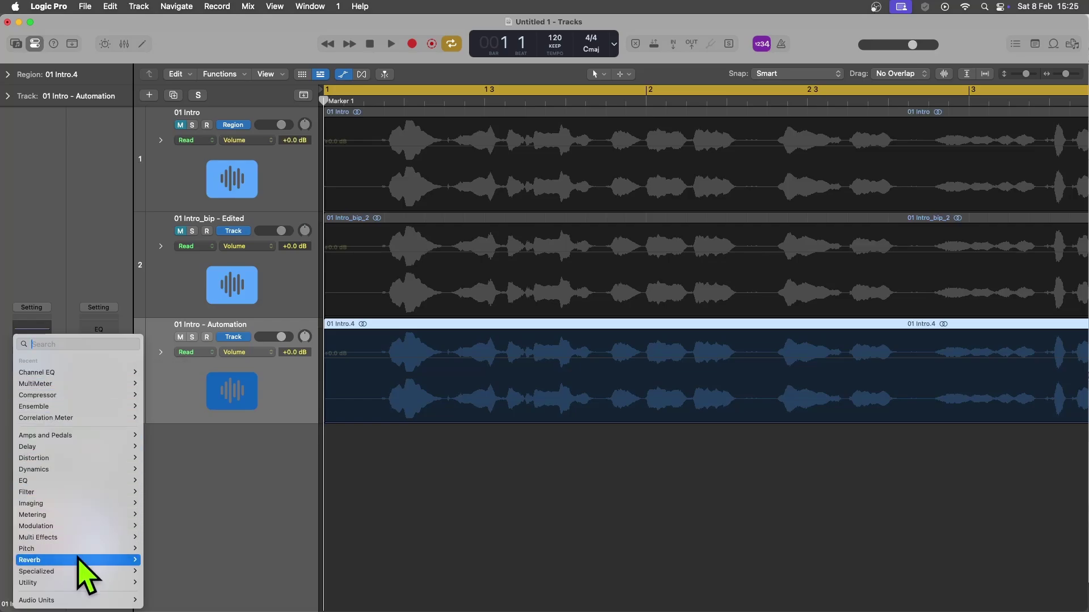
mouse_move(71, 584)
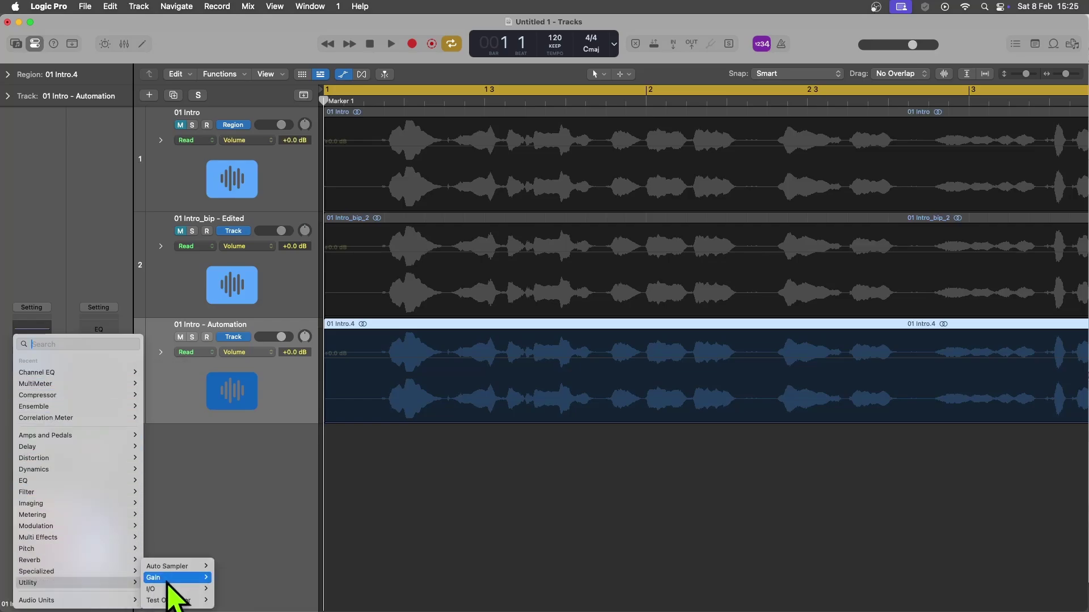
mouse_move(168, 584)
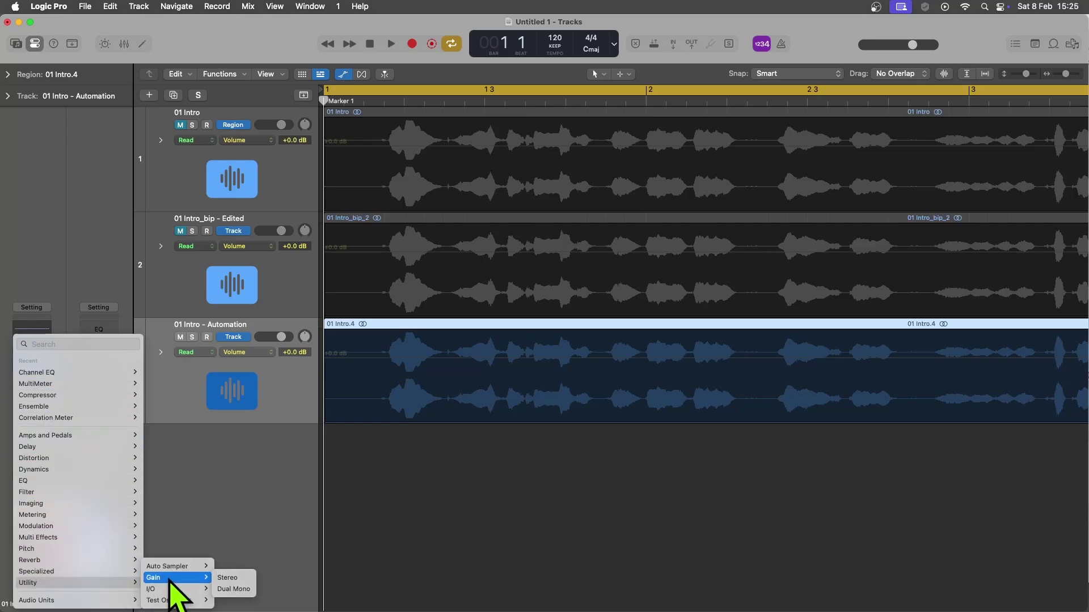
left_click(231, 579)
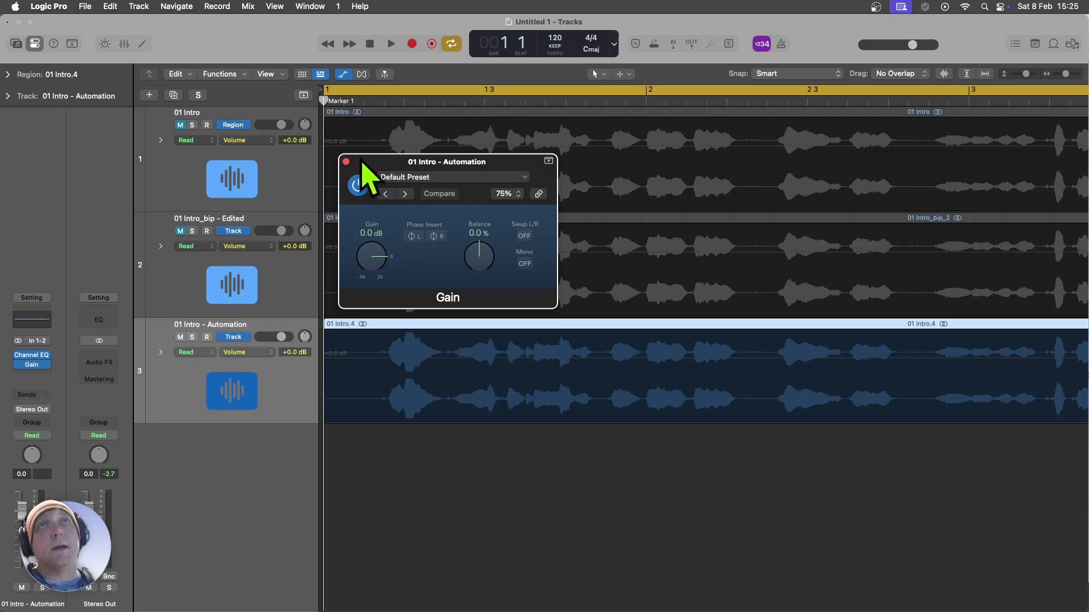
left_click(346, 161)
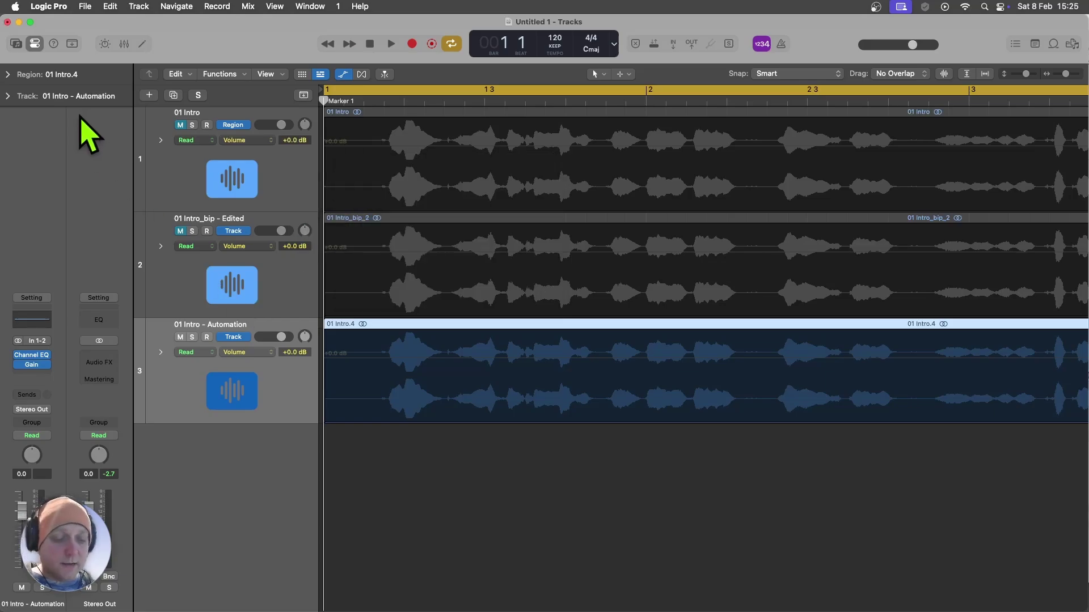
key("i")
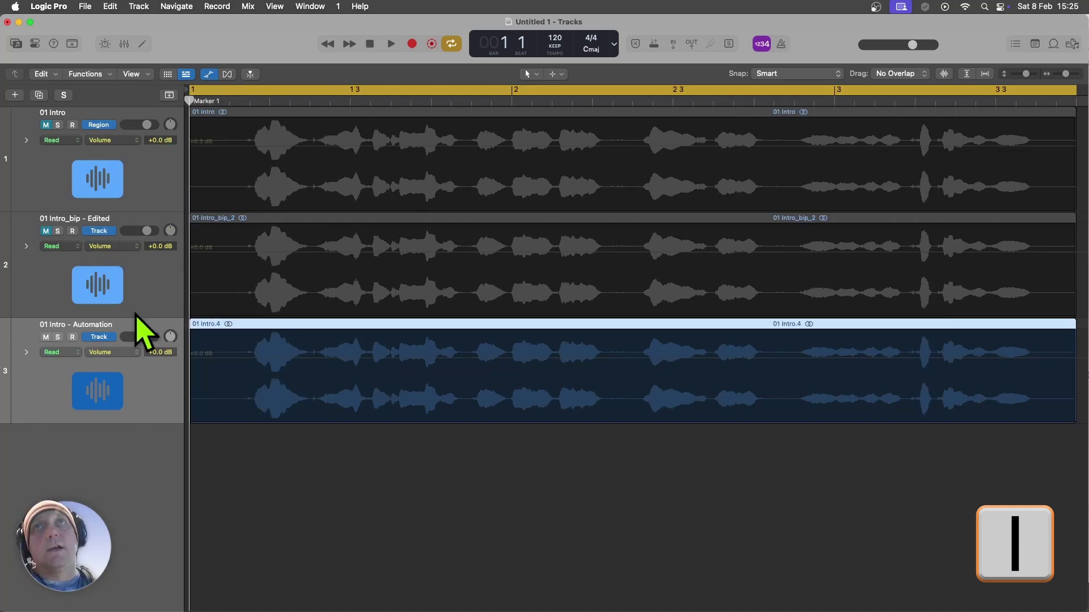
left_click(137, 353)
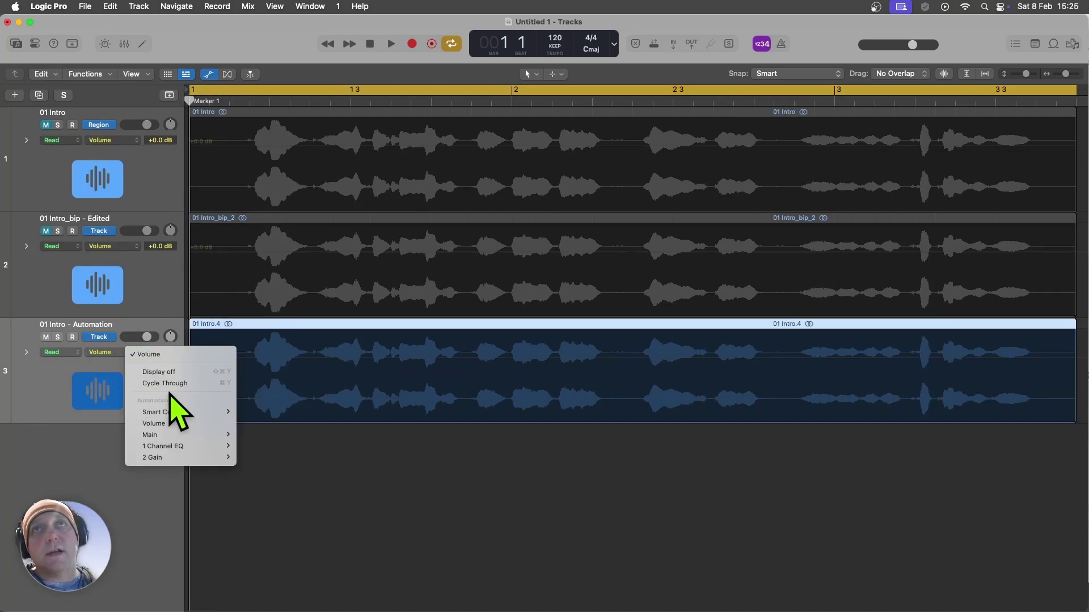
mouse_move(175, 459)
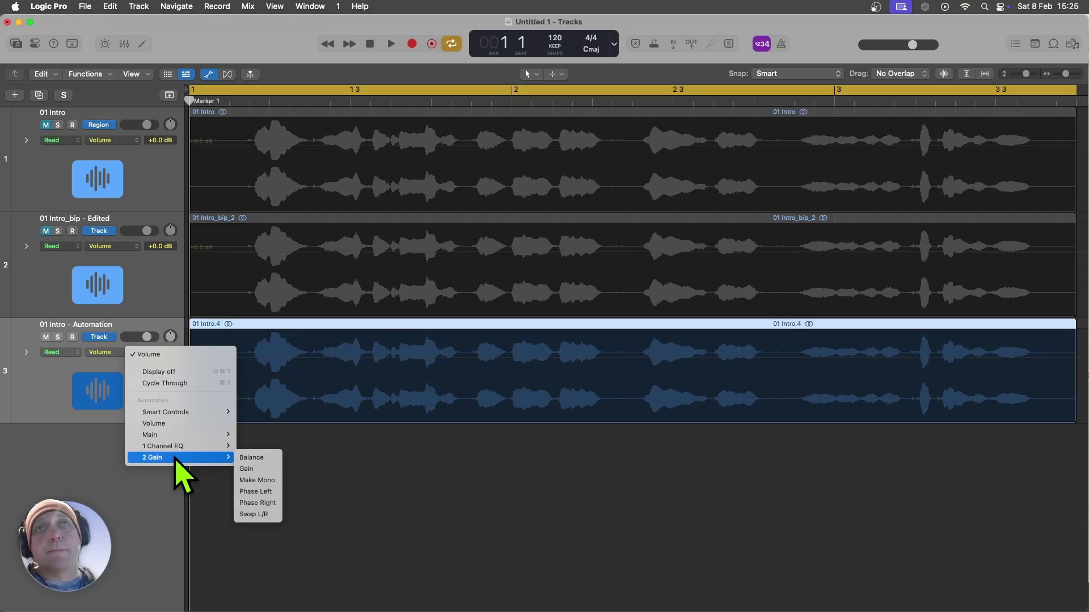
left_click(115, 353)
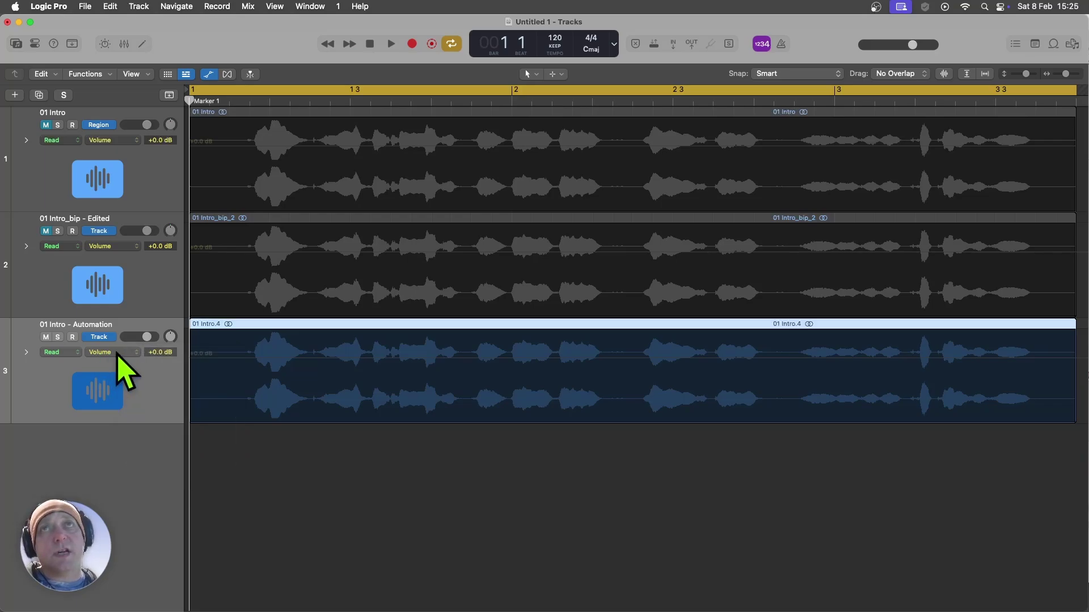
Set the automation parameter of the 01 Intro - Automation track to the Gain plug-in's Gain
left_click(121, 354)
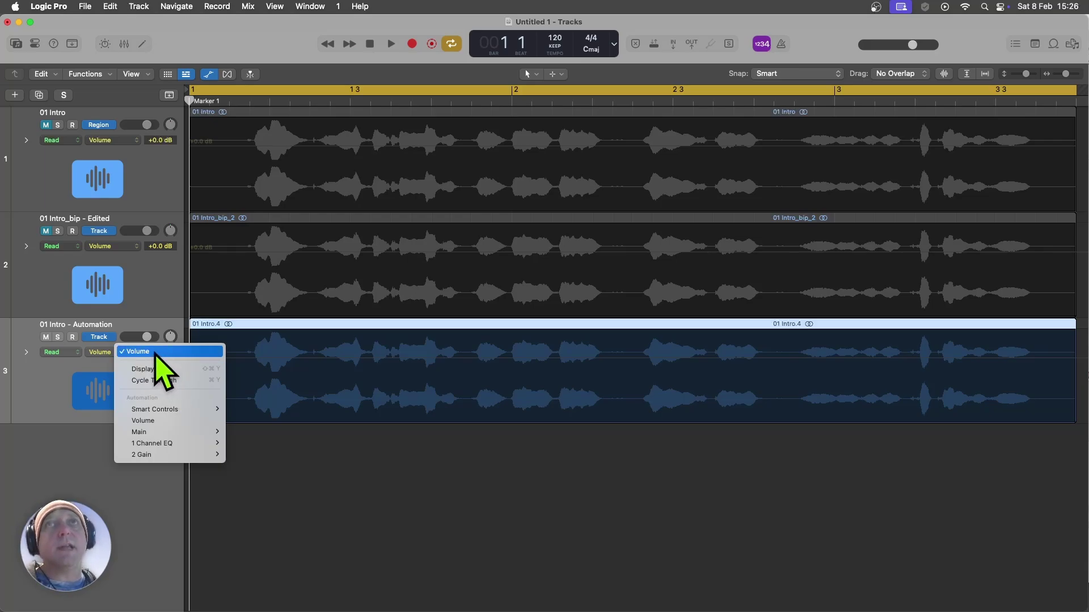
mouse_move(159, 454)
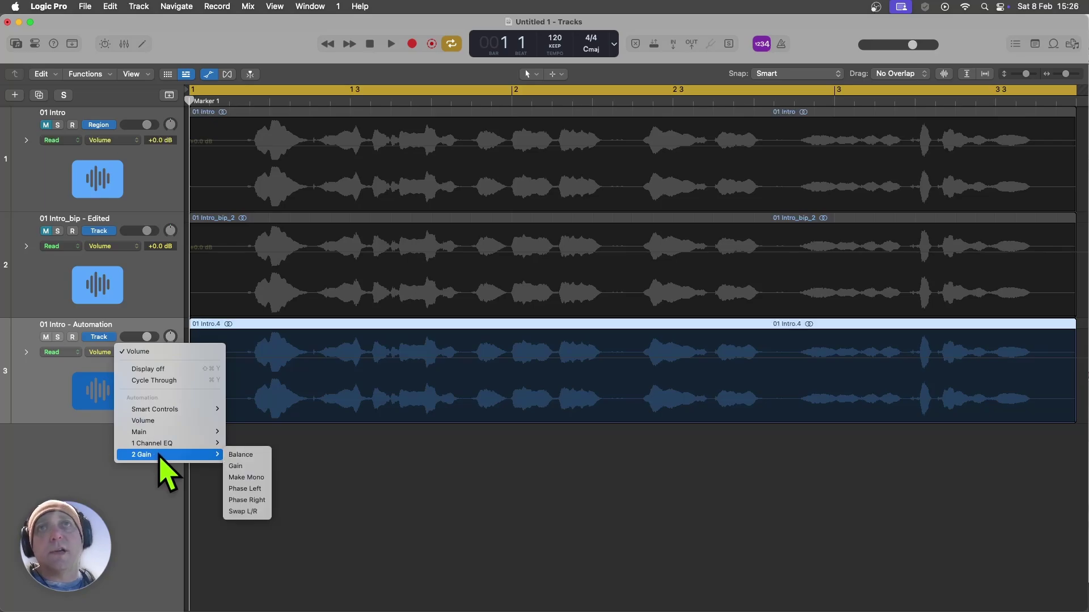
left_click(247, 468)
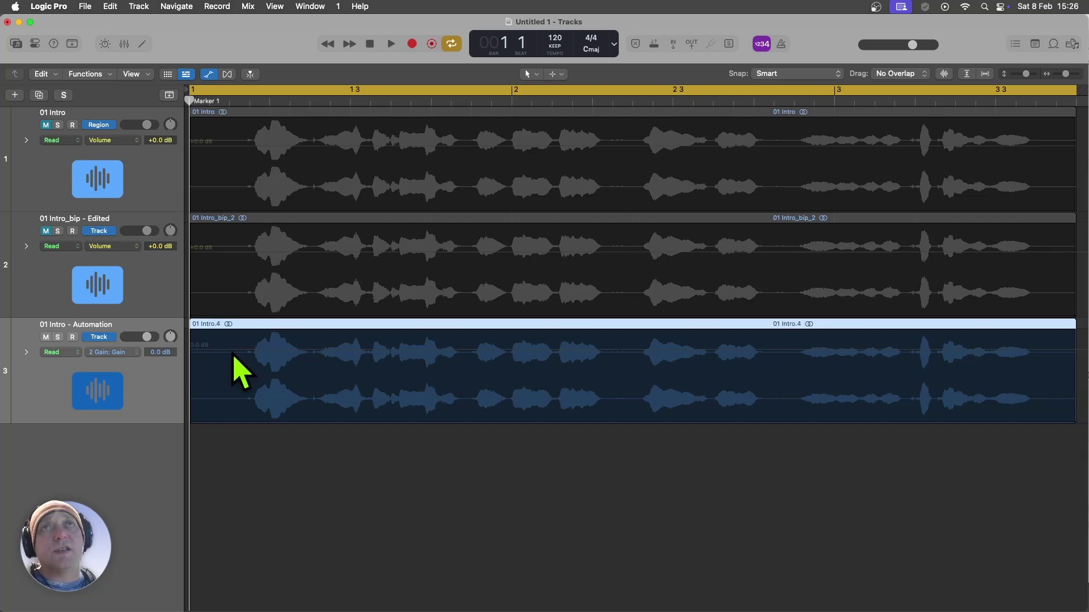
Add Gain automation points on either side of the first click on the 01 Intro - Automation track and lower the section between to -96.0 dB
left_click(241, 372)
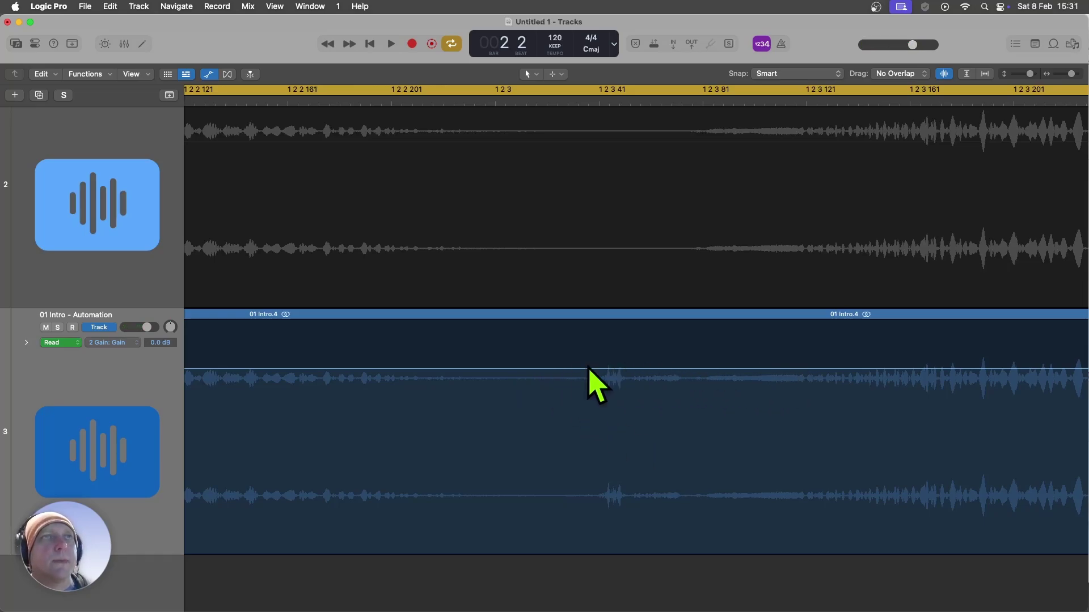
left_click(542, 369)
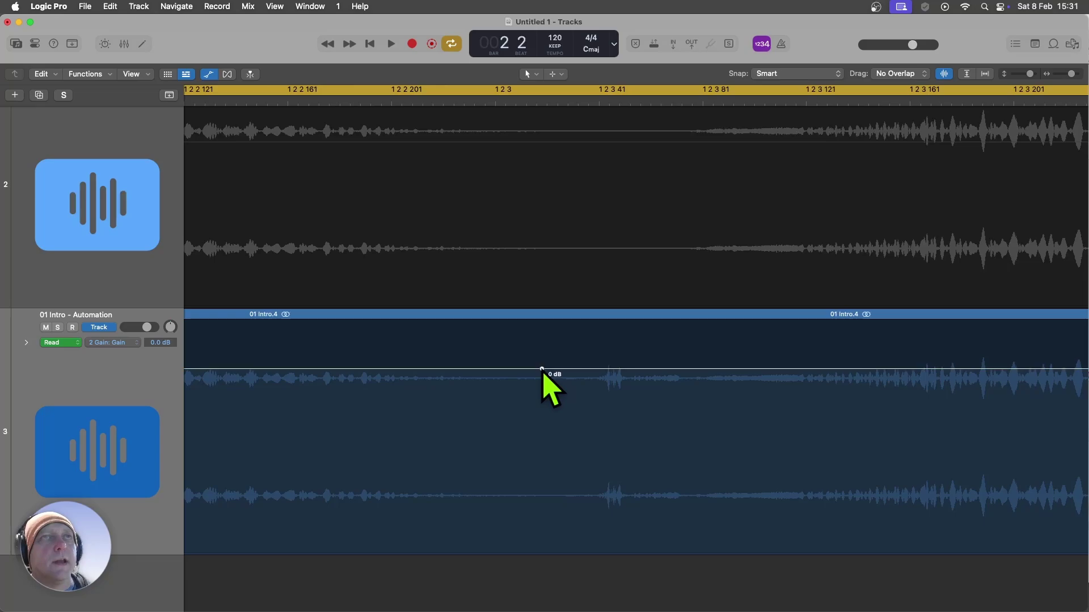
left_click(688, 369)
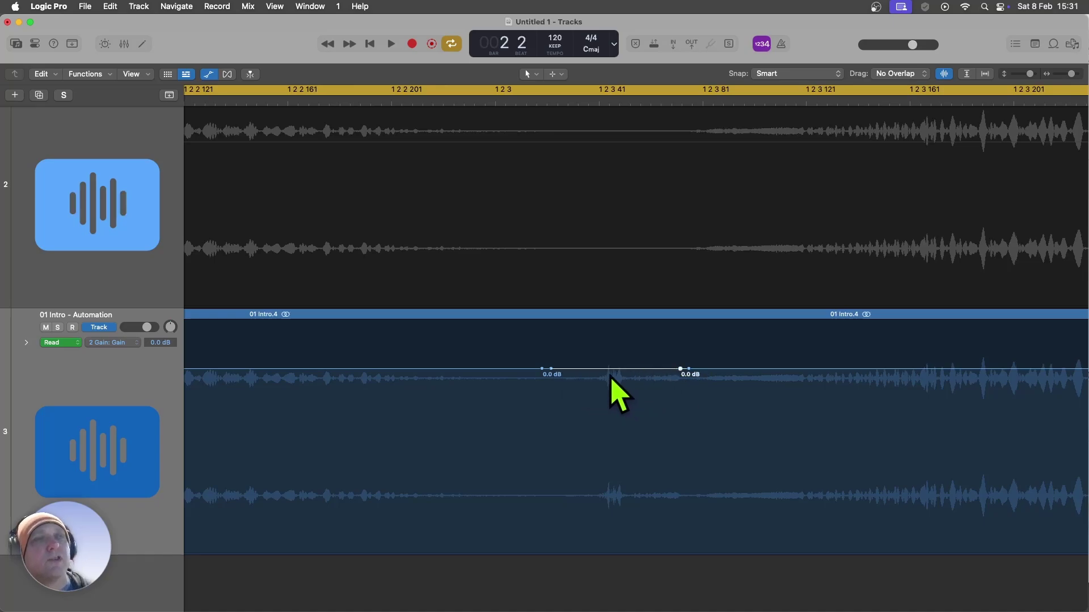
left_click_drag(617, 370, 607, 568)
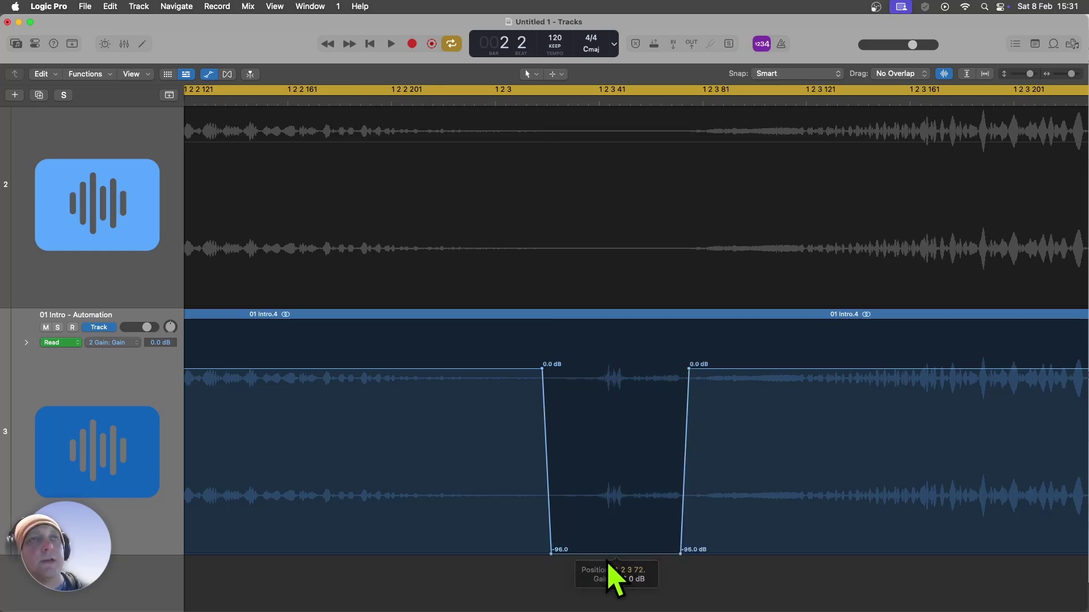
Audition the gain dip and move its closing 0.0 dB point slightly to the right for a more gradual fade-in
key("space")
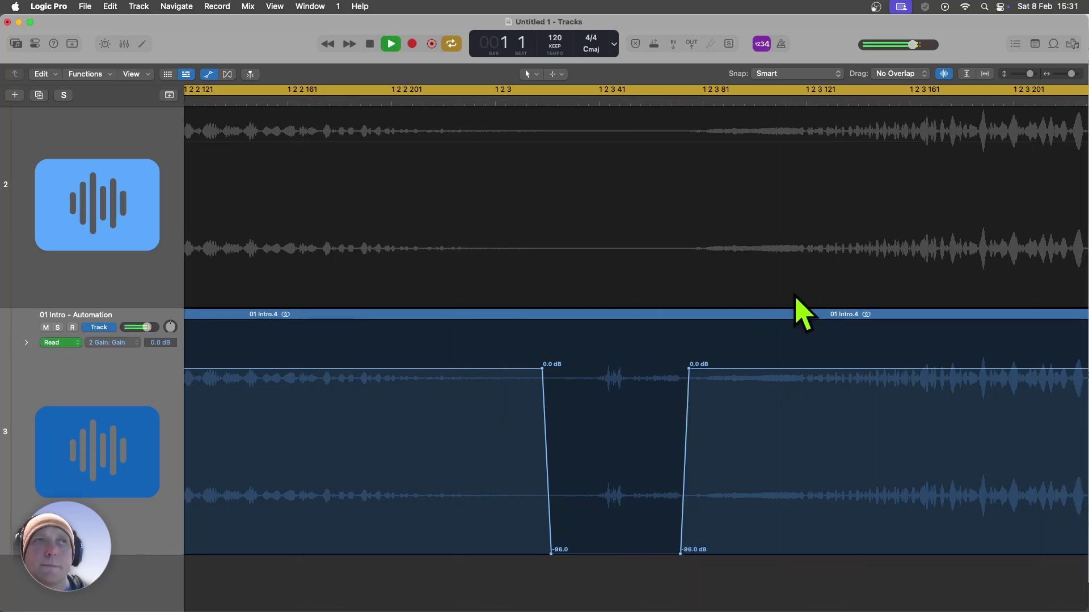
key("space")
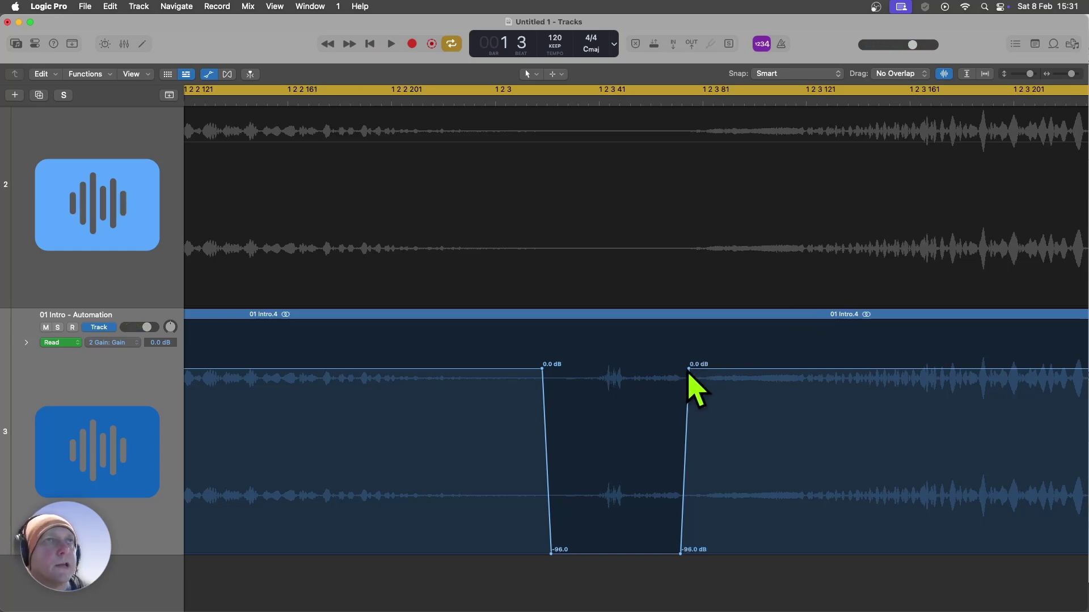
left_click_drag(689, 368, 721, 369)
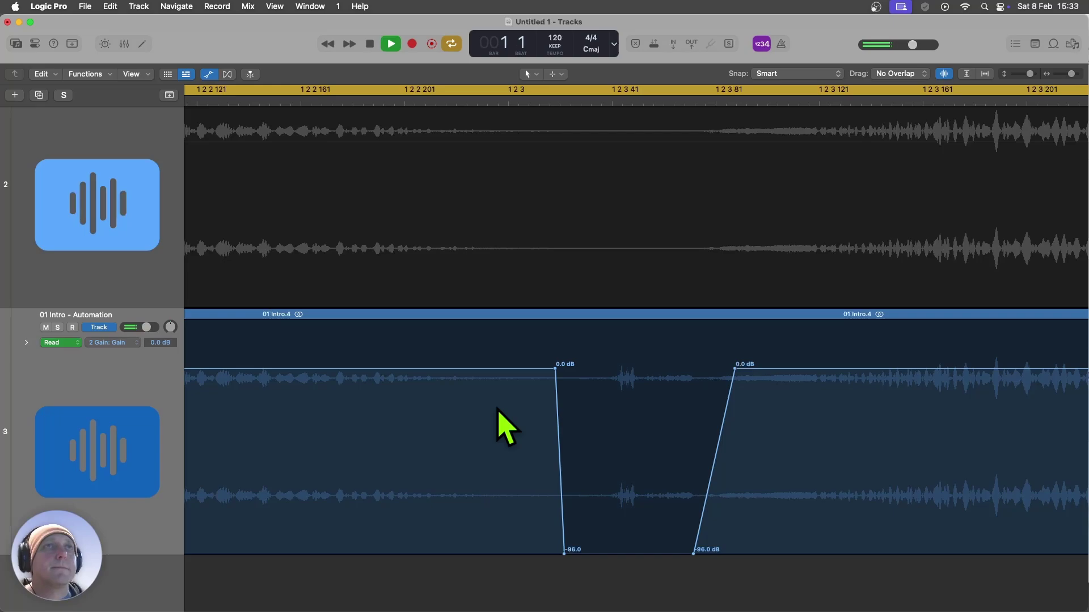
key("space")
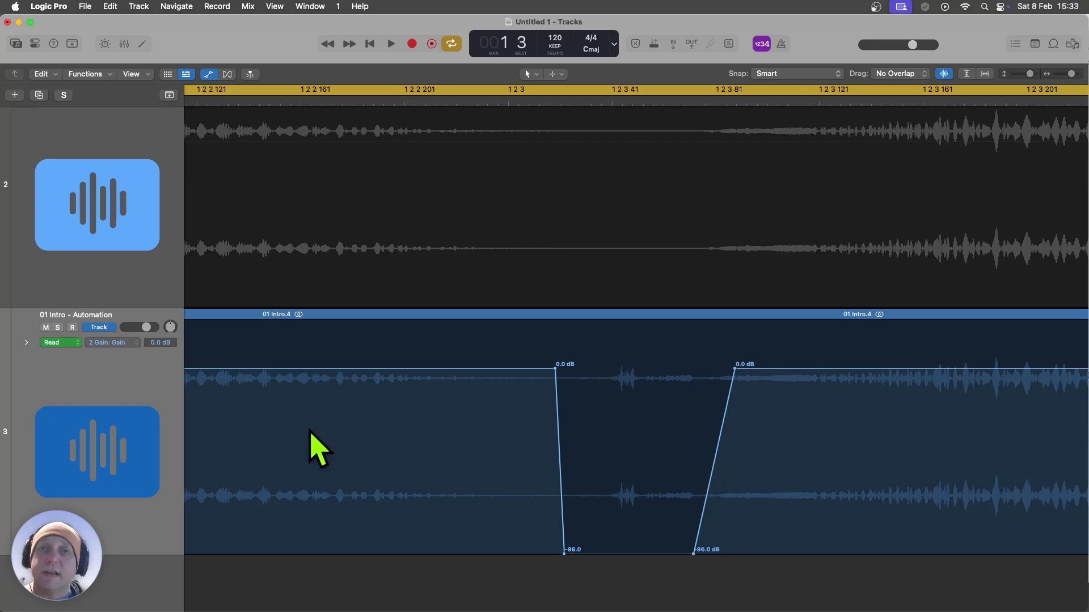
Show the inspector and set the 01 Intro - Automation track's volume fader to 0.0 dB during playback
key("i")
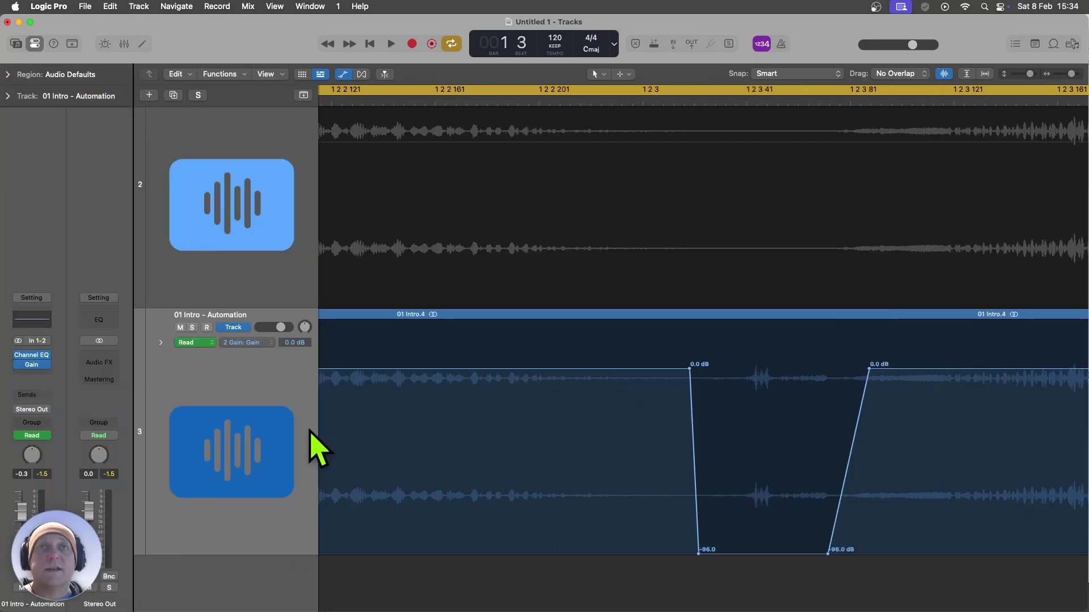
left_click_drag(101, 572, 238, 573)
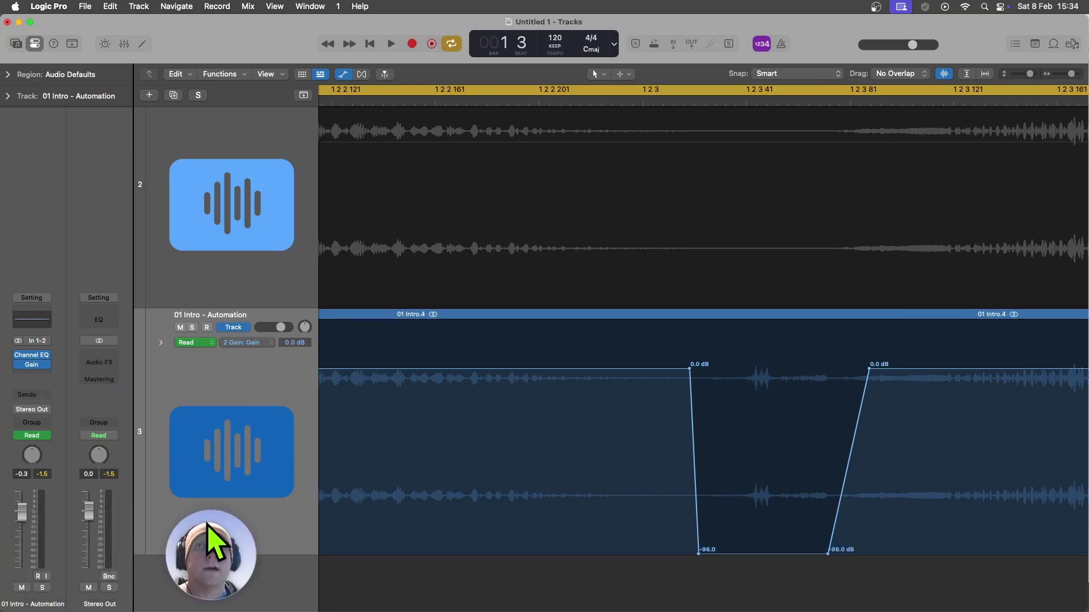
key("space")
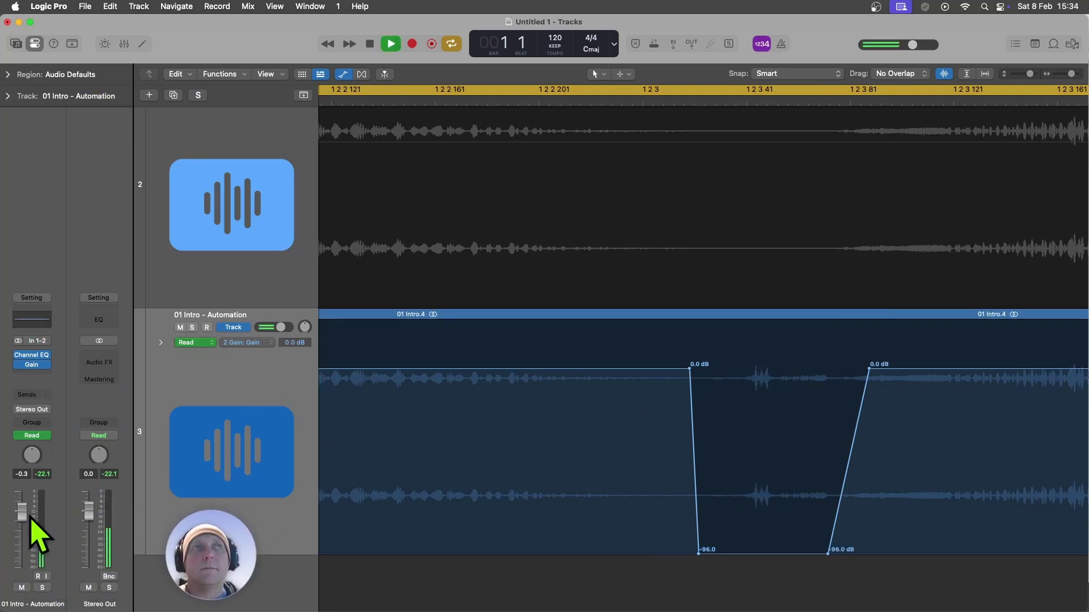
mouse_move(31, 517)
left_mouse_down()
mouse_move(43, 550)
mouse_move(23, 523)
mouse_move(29, 510)
left_mouse_up()
key("space")
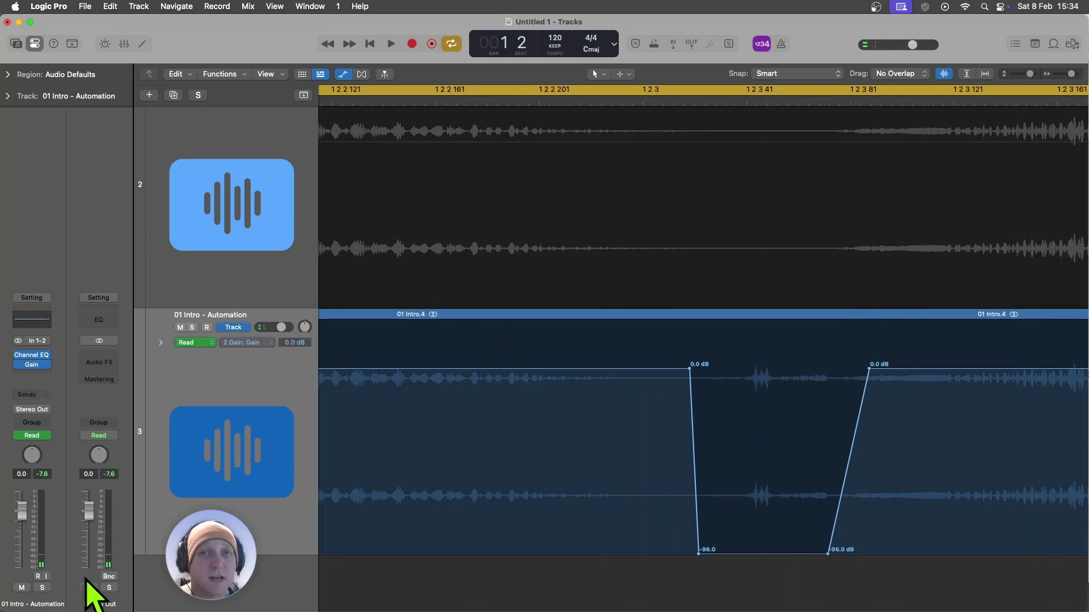